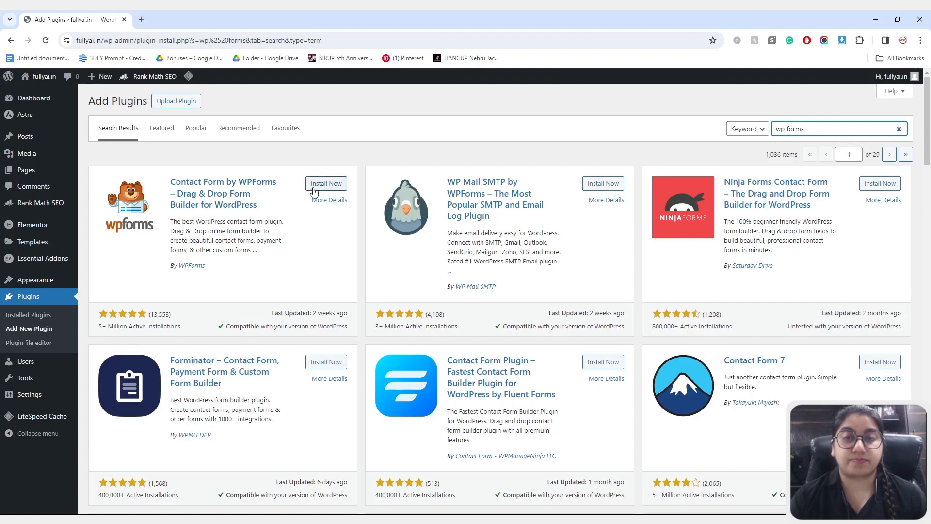
# - Install and activate WPForms Lite, then trash the Blank Form from All Forms
pyautogui.click(319, 185)
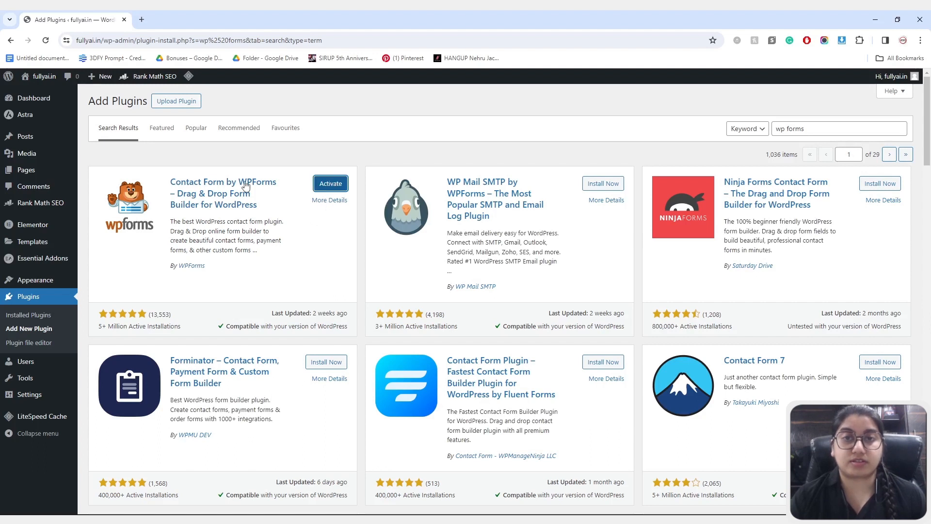
pyautogui.click(337, 186)
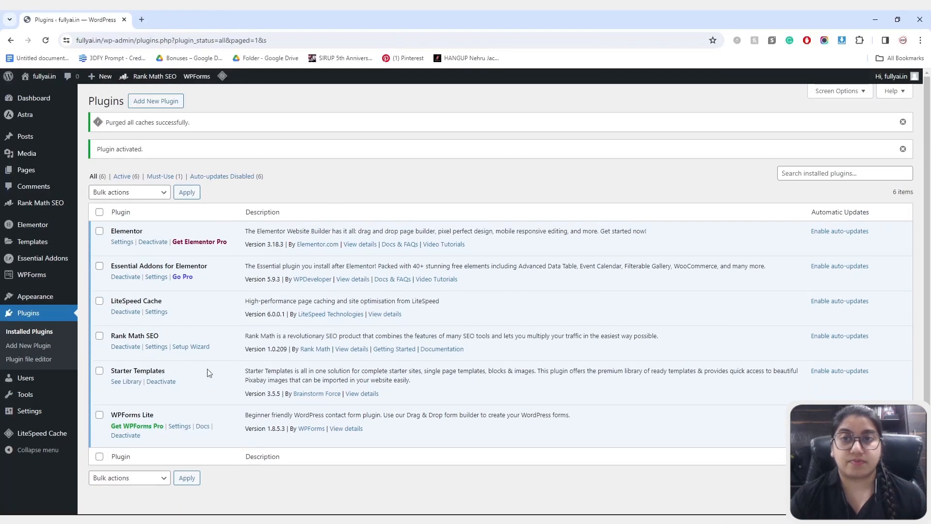
pyautogui.moveTo(50, 283)
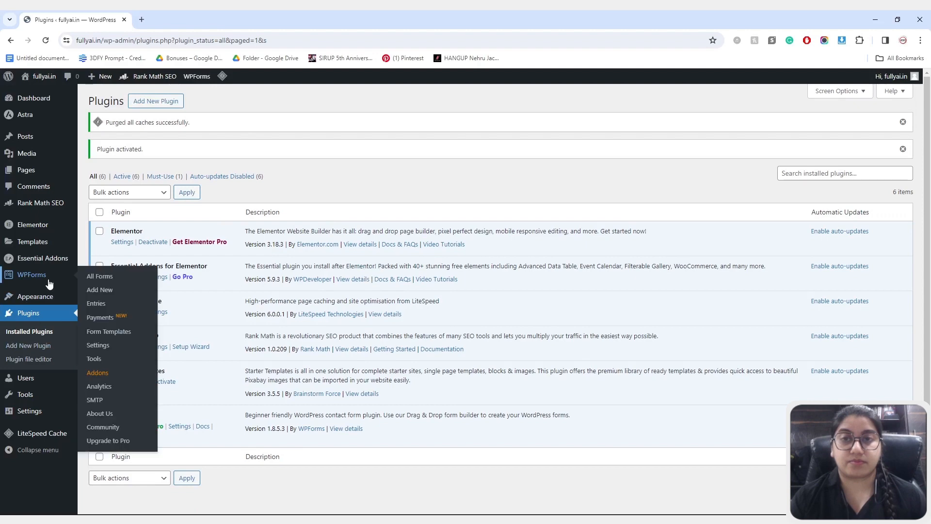
pyautogui.click(38, 277)
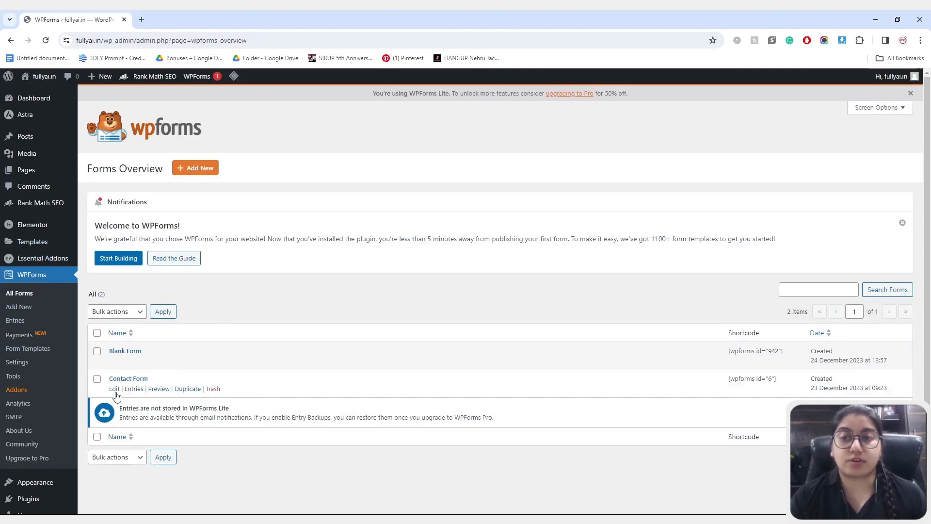
pyautogui.click(212, 362)
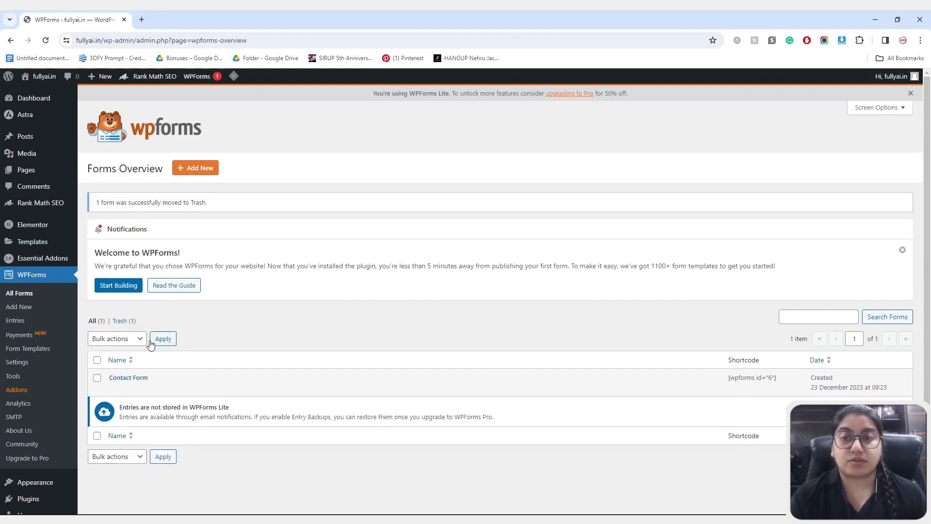
# - Add a new form from the Blank Form template and browse the Add Fields panel
pyautogui.click(187, 170)
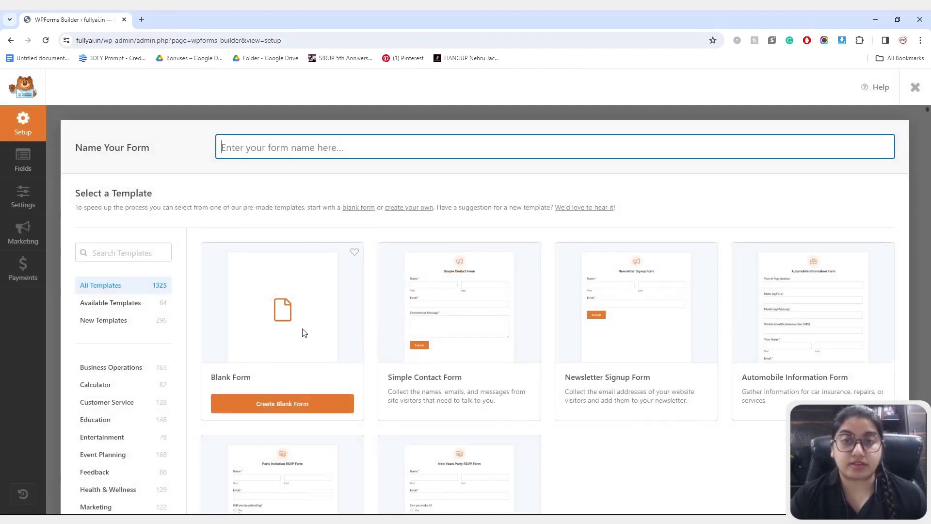
pyautogui.scroll(-5, 412, 315)
pyautogui.scroll(3, 582, 274)
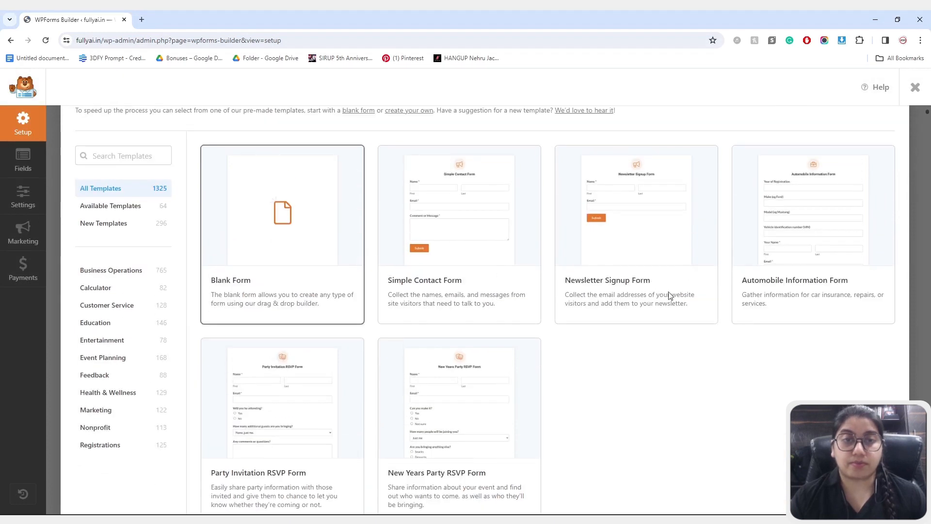
pyautogui.scroll(-1, 451, 406)
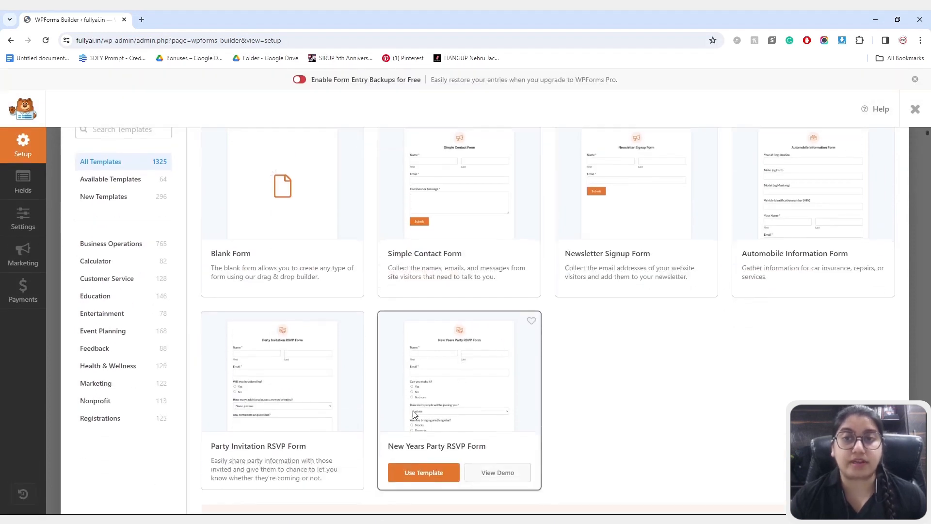
pyautogui.scroll(2, 300, 378)
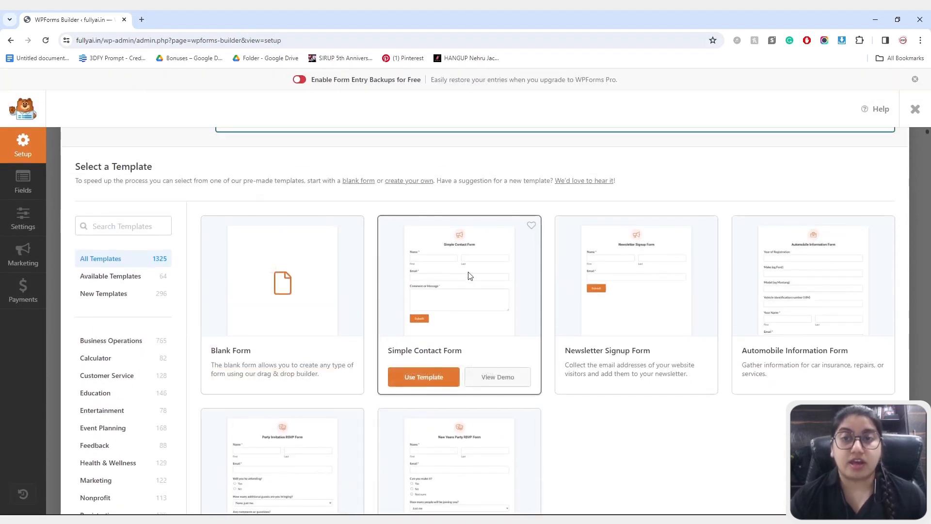
pyautogui.click(262, 377)
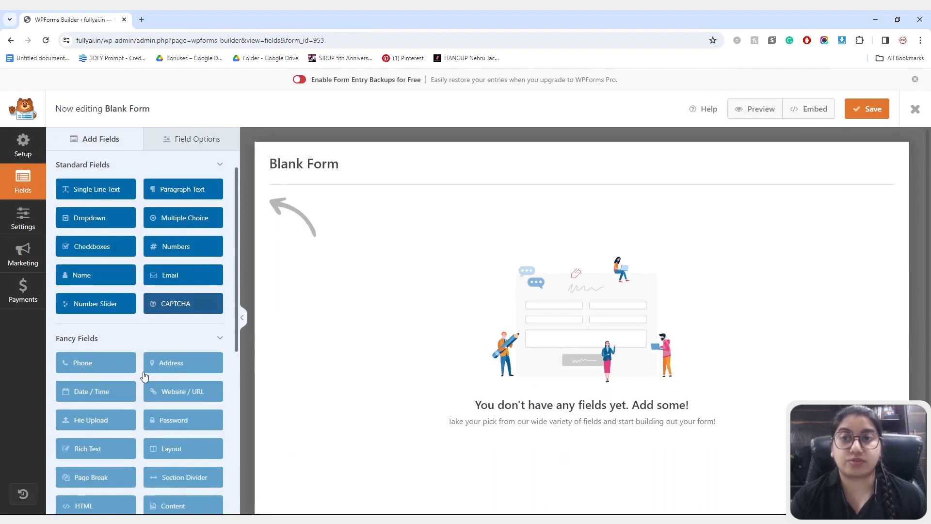
pyautogui.scroll(-2, 141, 382)
pyautogui.scroll(3, 141, 381)
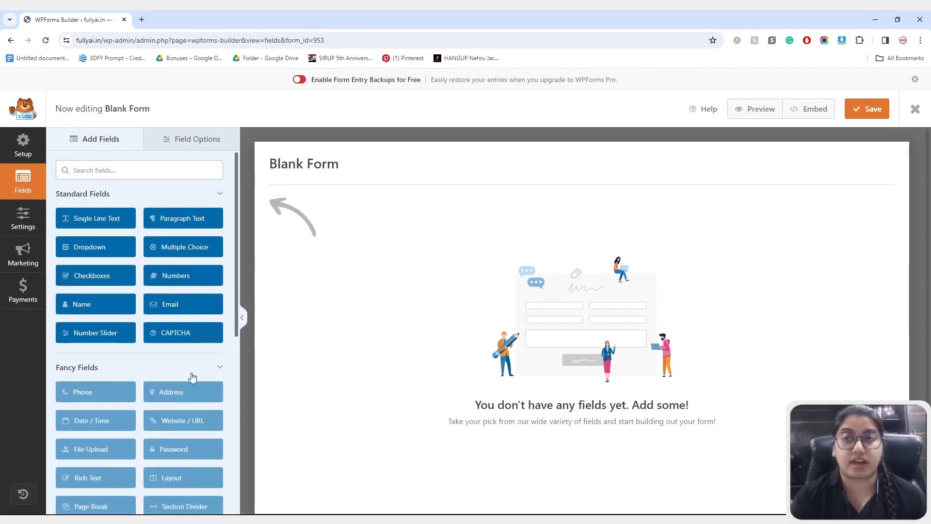
pyautogui.scroll(-3, 184, 383)
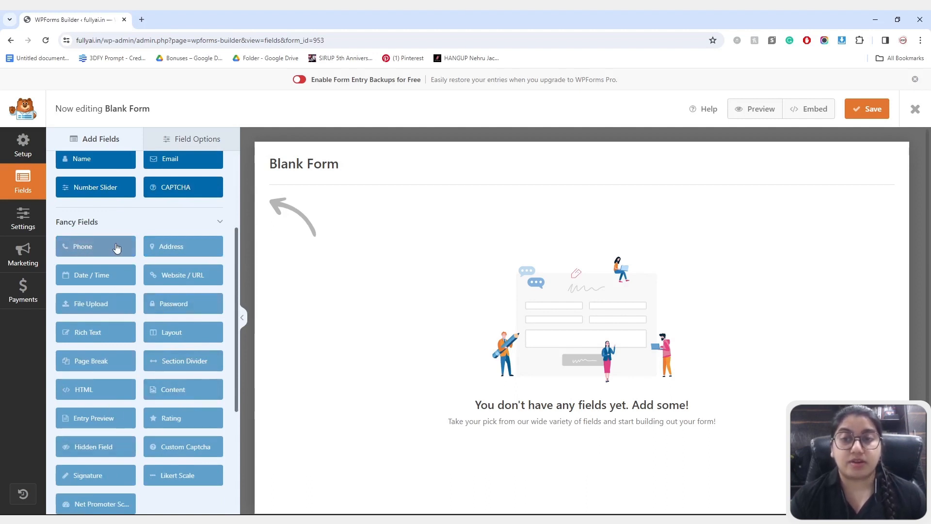
pyautogui.scroll(1, 129, 272)
pyautogui.scroll(1, 130, 274)
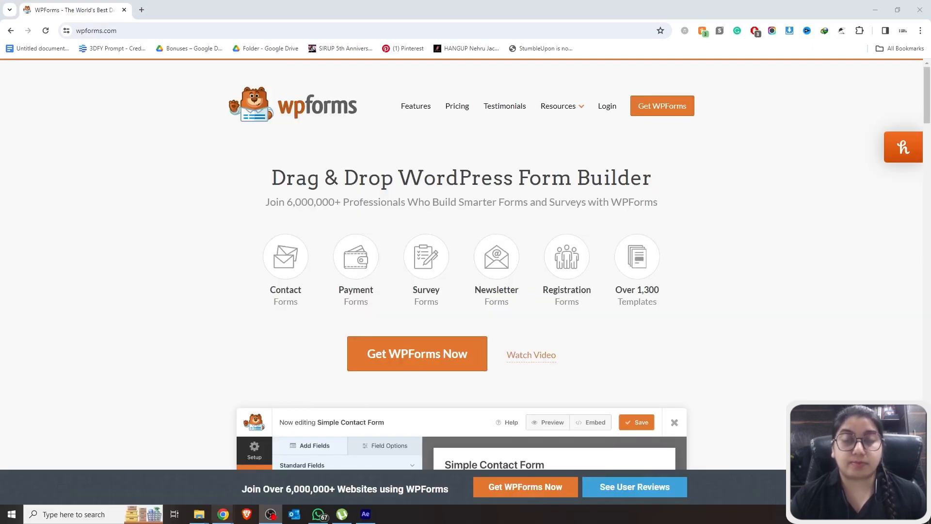
# - Switch to the wpforms.com window and look through the Elite, Pro, Plus and Basic pricing plans
pyautogui.click(223, 514)
pyautogui.click(276, 472)
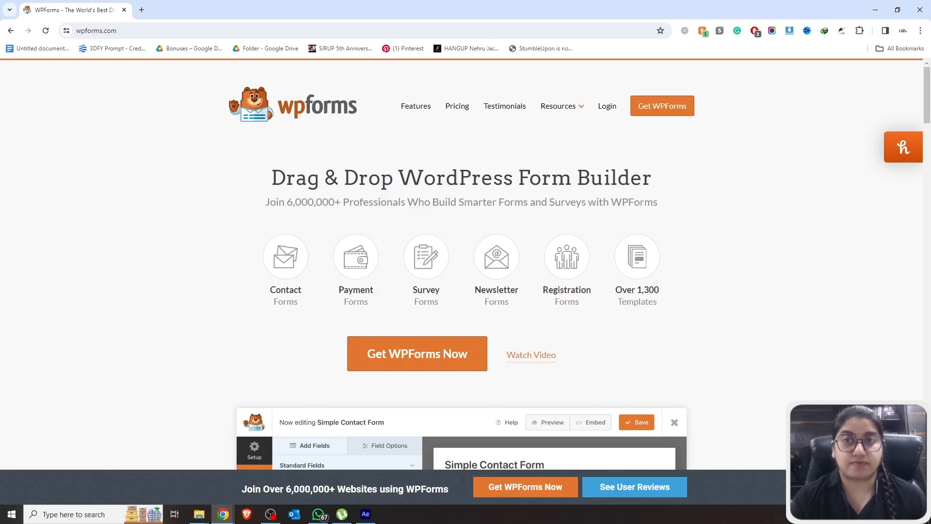
pyautogui.click(457, 105)
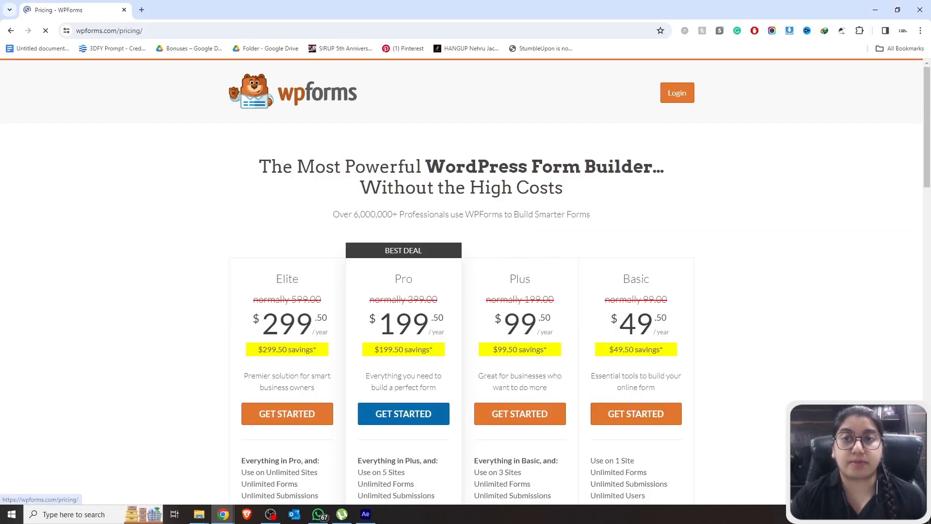
pyautogui.scroll(-3, 465, 282)
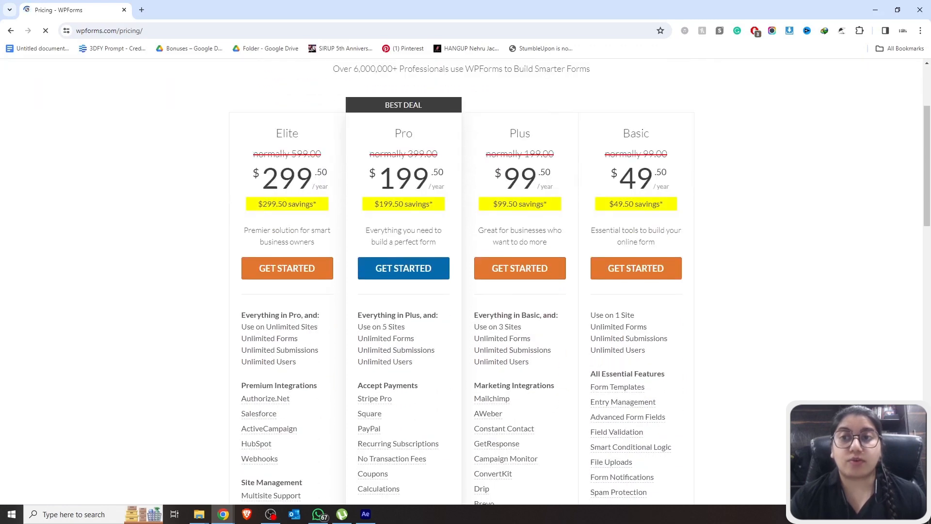
pyautogui.scroll(-4, 466, 281)
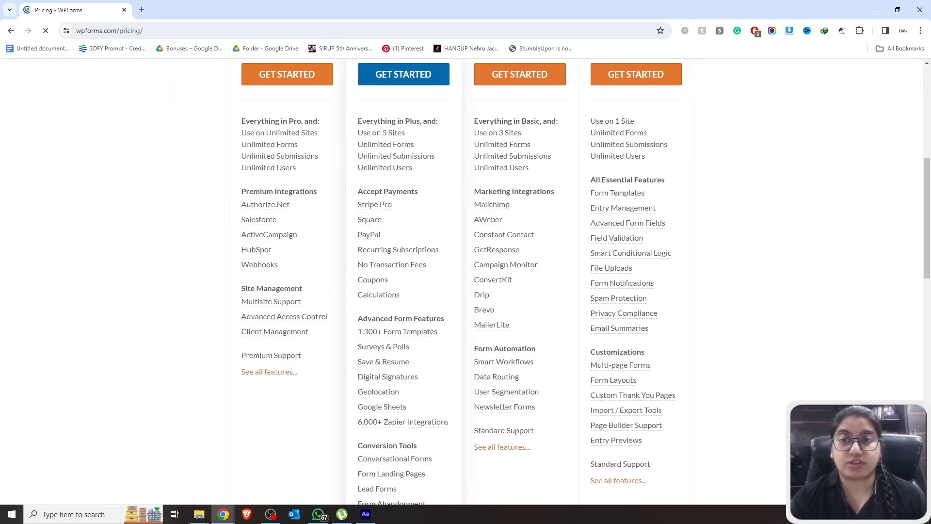
pyautogui.scroll(-4, 465, 281)
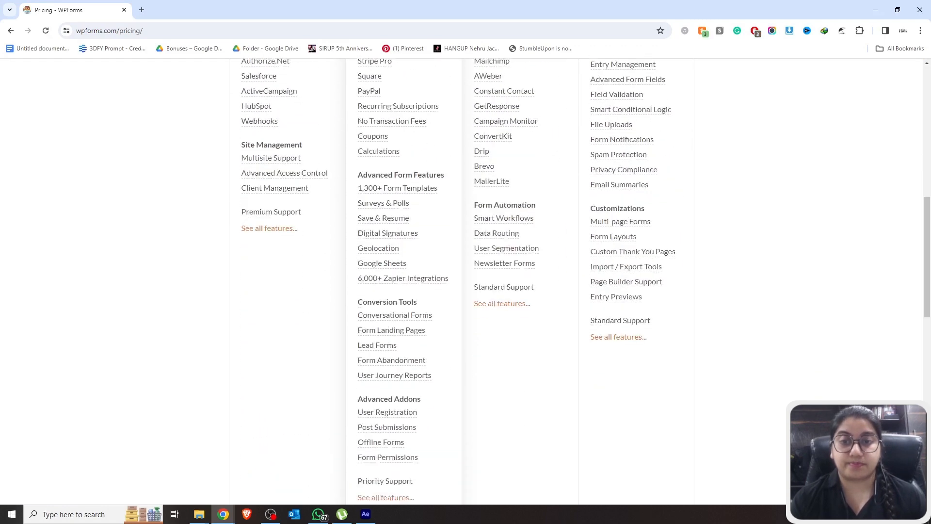
pyautogui.scroll(-3, 465, 281)
pyautogui.scroll(15, 466, 281)
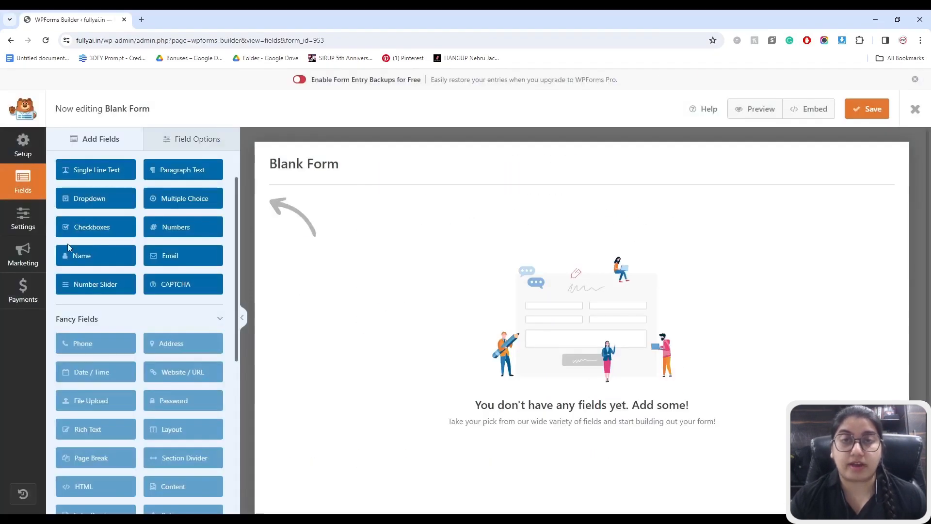
# - Add Name, Email and Multiple Choice fields to the form, deleting the duplicate Name field
pyautogui.click(73, 255)
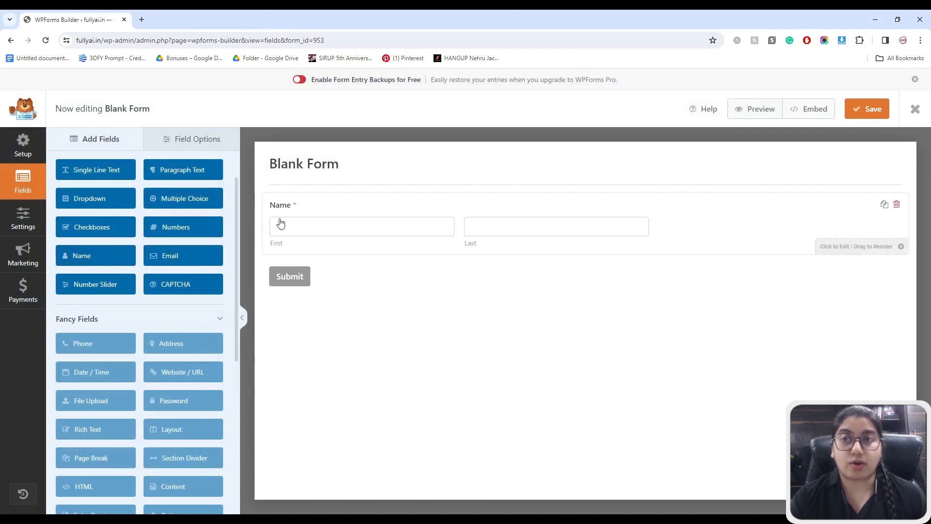
pyautogui.click(183, 260)
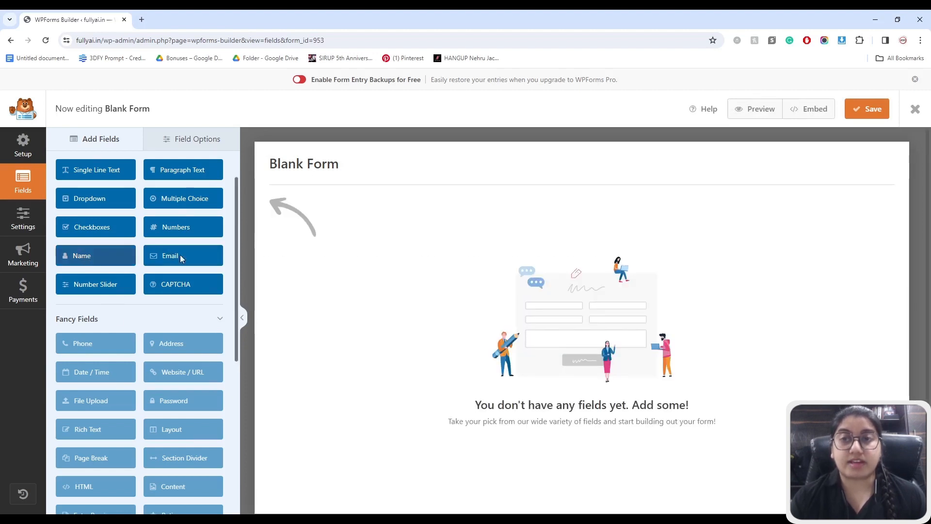
pyautogui.moveTo(84, 250); pyautogui.dragTo(289, 214)
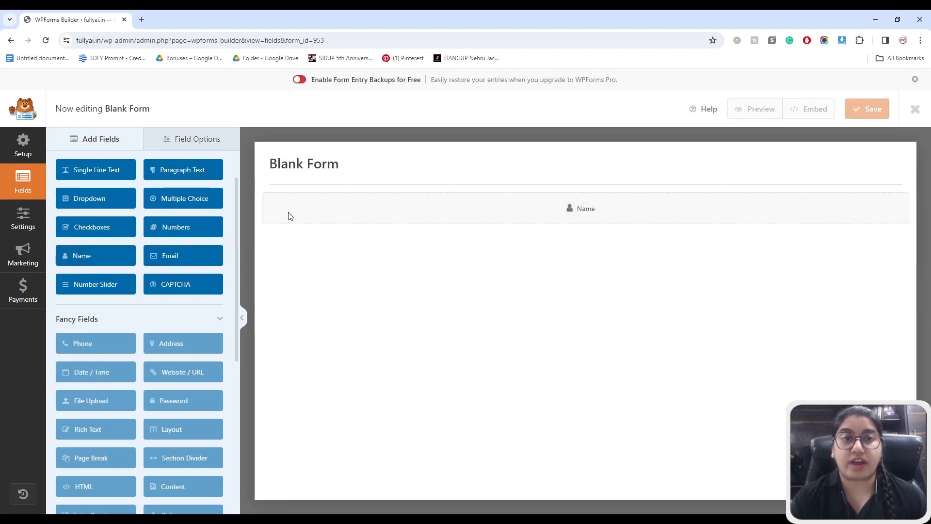
pyautogui.click(896, 205)
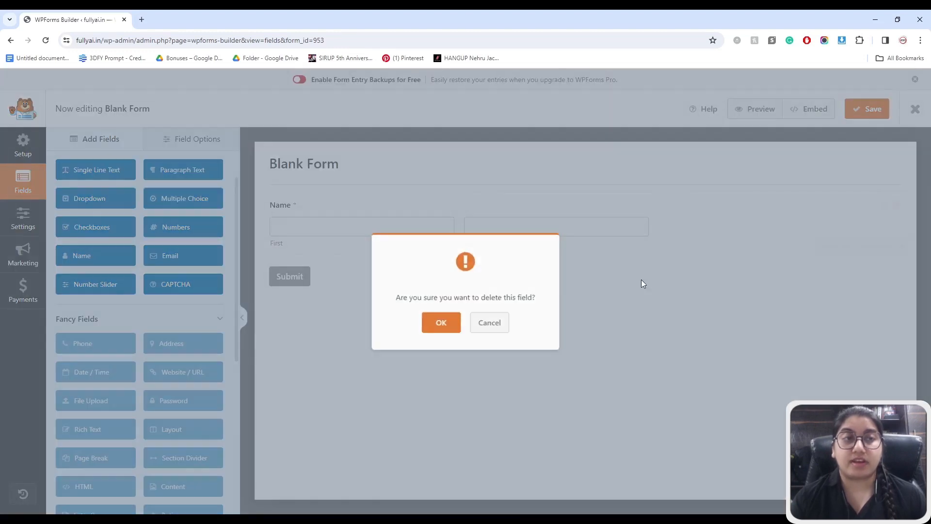
pyautogui.click(440, 322)
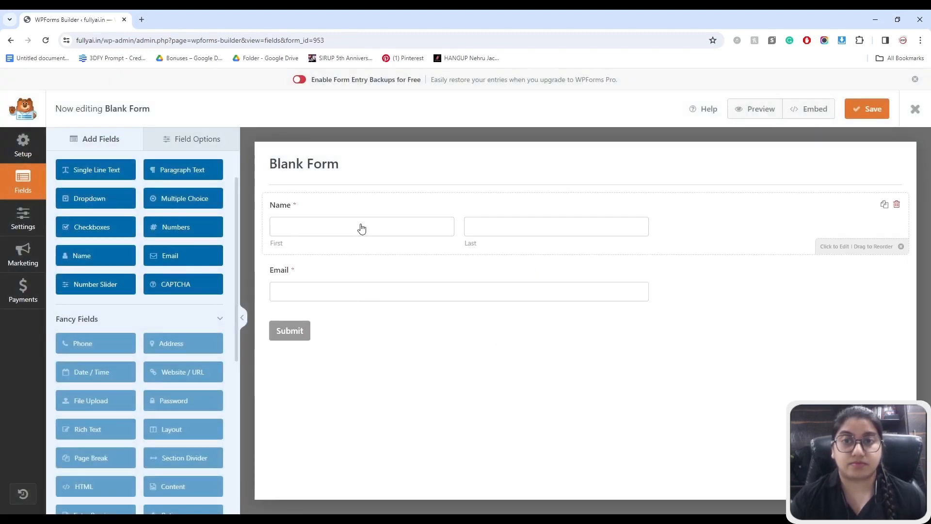
pyautogui.click(184, 200)
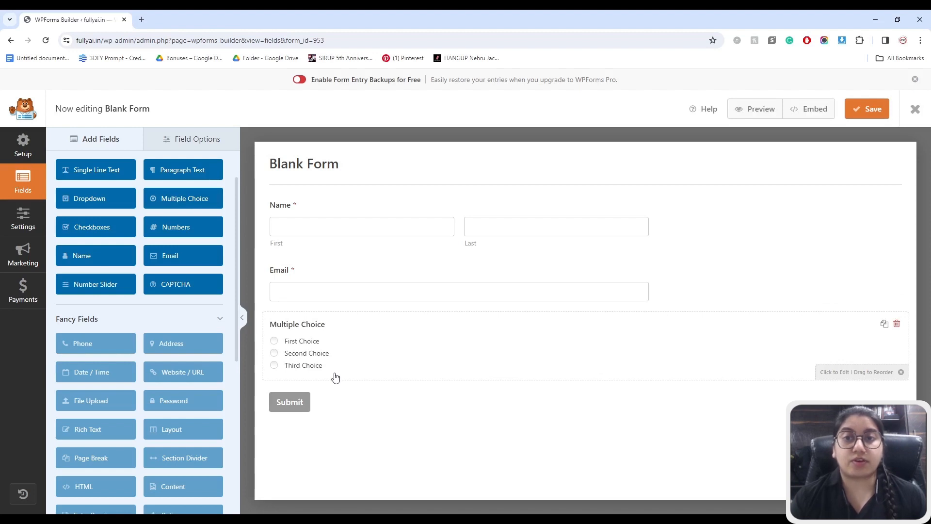
# - Set the Name field's format to Simple
pyautogui.click(308, 208)
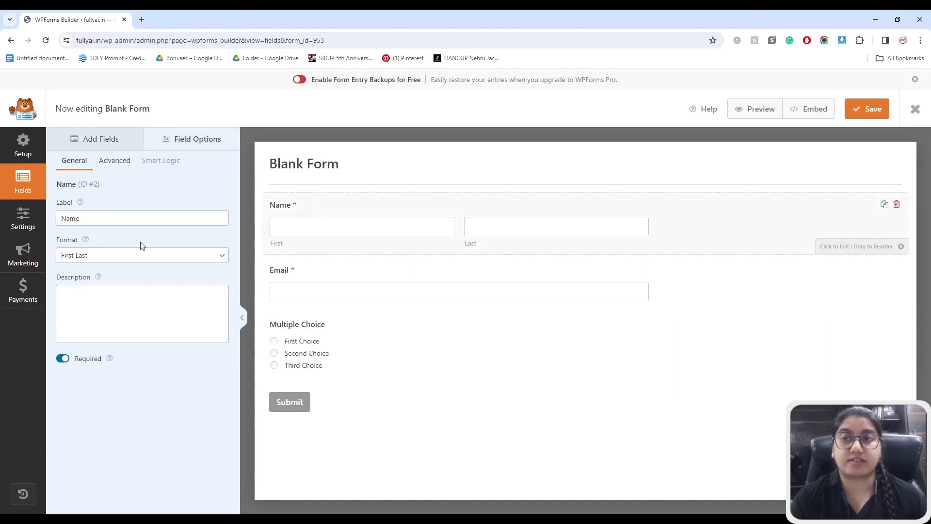
pyautogui.click(102, 256)
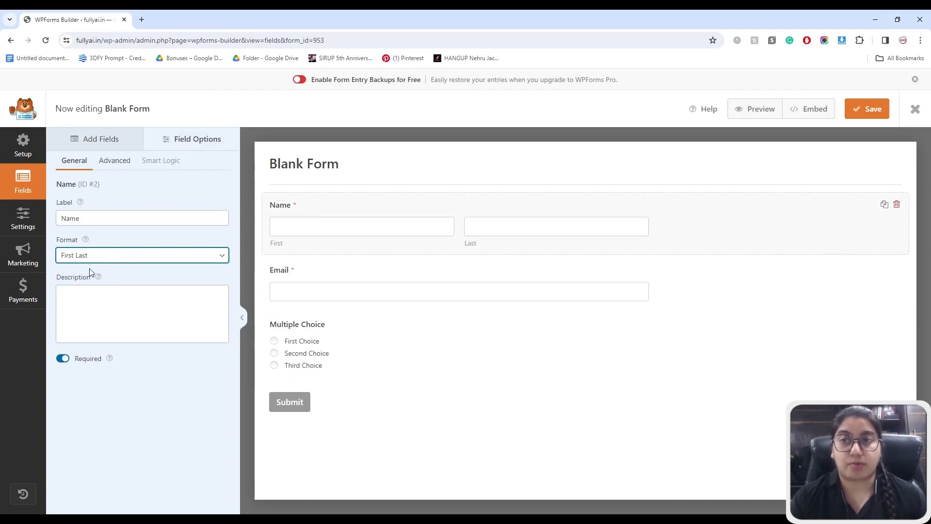
pyautogui.click(91, 273)
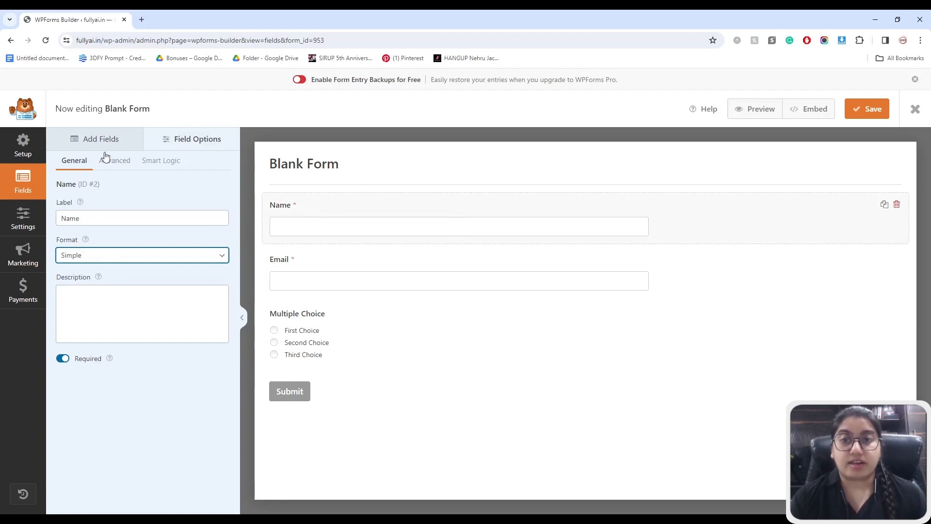
# - Add a Numbers field and move it above Multiple Choice
pyautogui.click(97, 140)
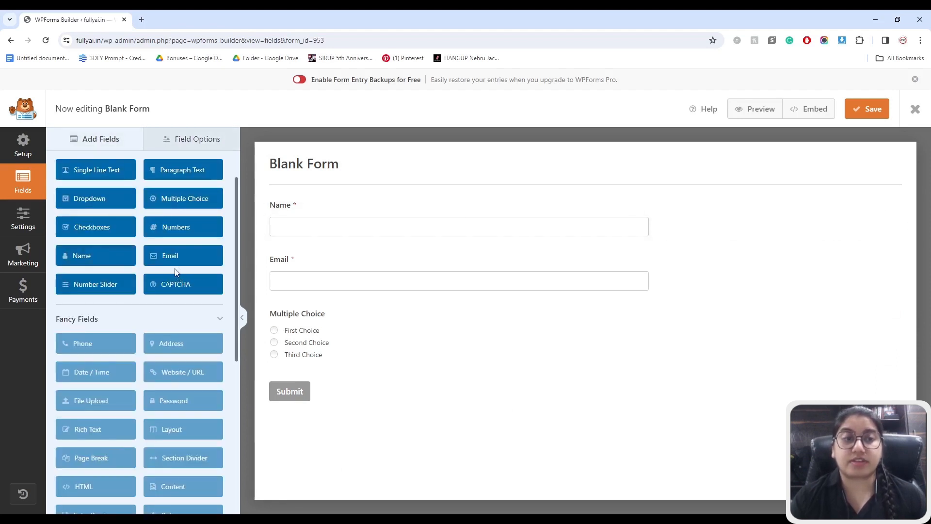
pyautogui.click(176, 228)
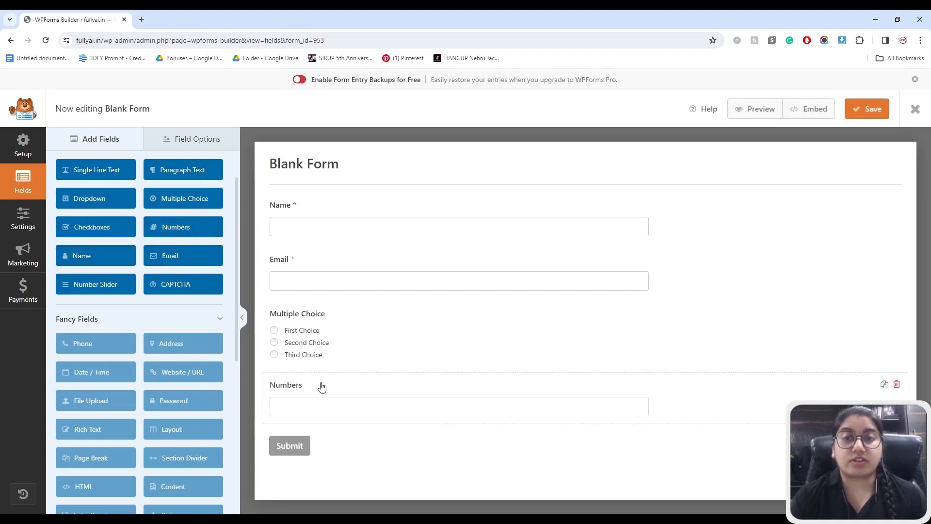
pyautogui.moveTo(308, 387); pyautogui.dragTo(308, 321)
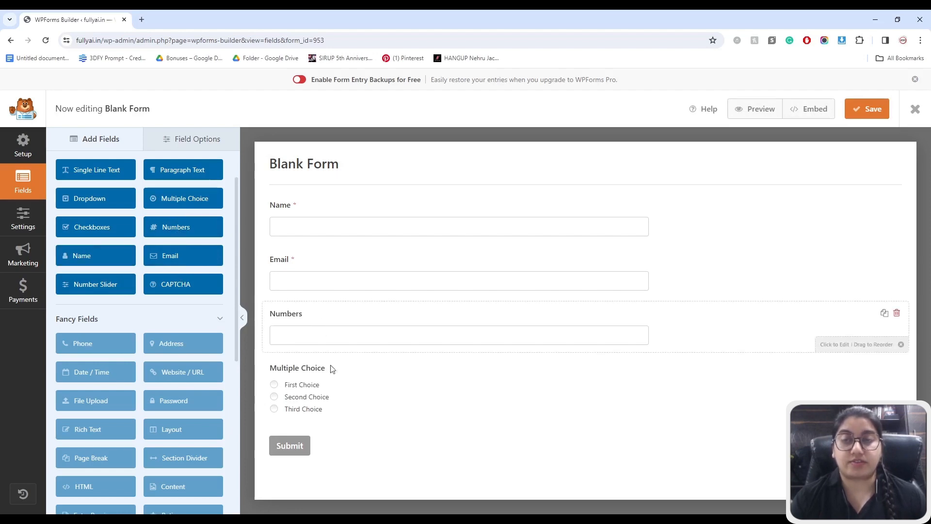
# - Try the First Middle Last format on the Name field, then revert it to Simple
pyautogui.click(343, 386)
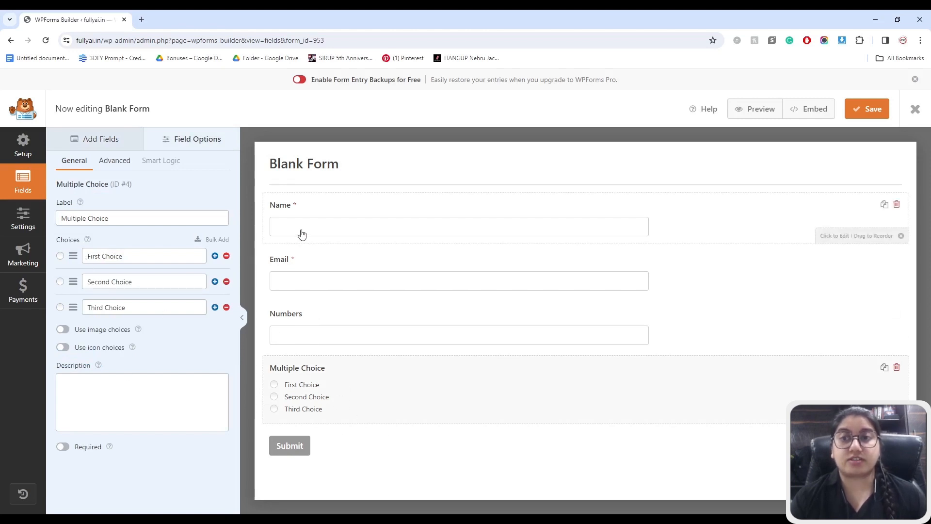
pyautogui.click(312, 207)
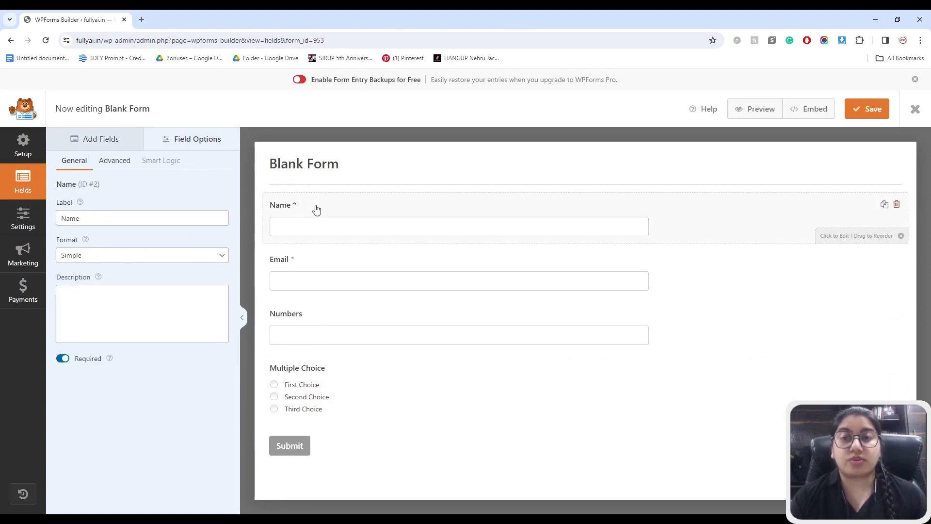
pyautogui.click(79, 258)
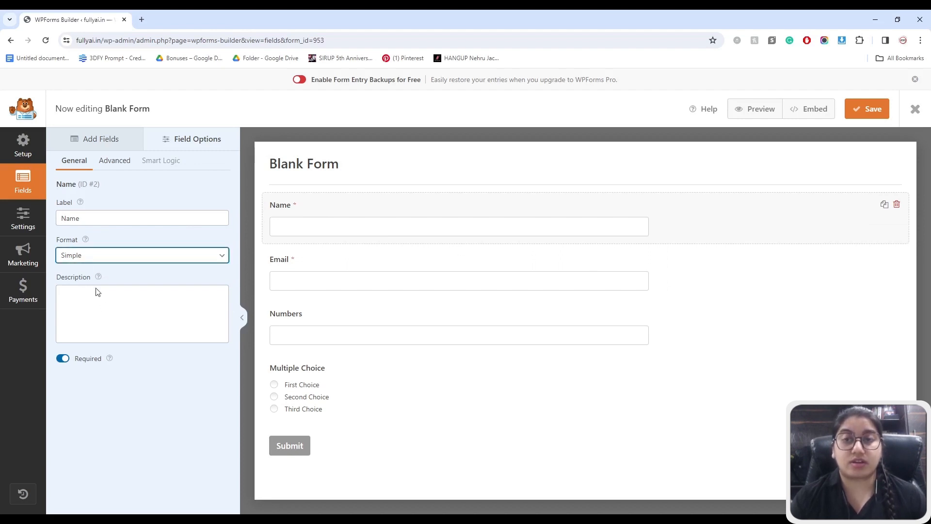
pyautogui.click(95, 287)
pyautogui.click(98, 260)
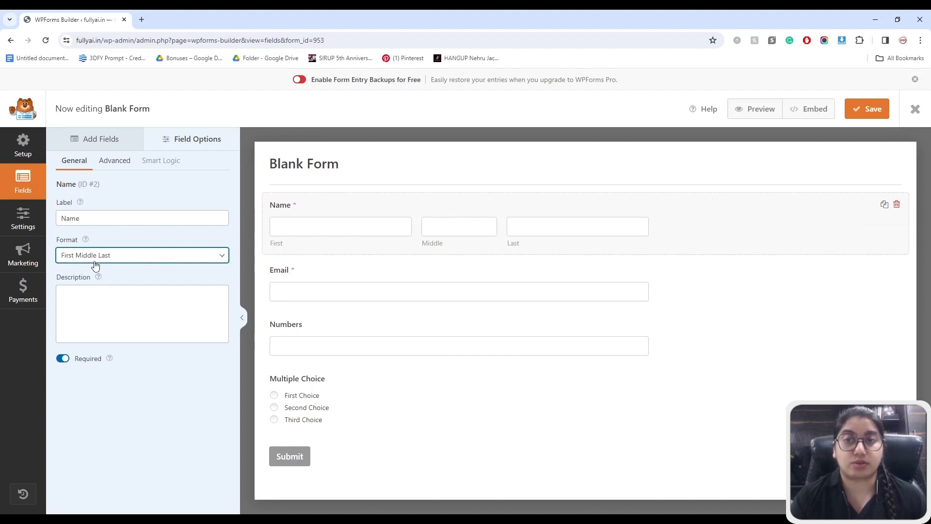
pyautogui.click(86, 268)
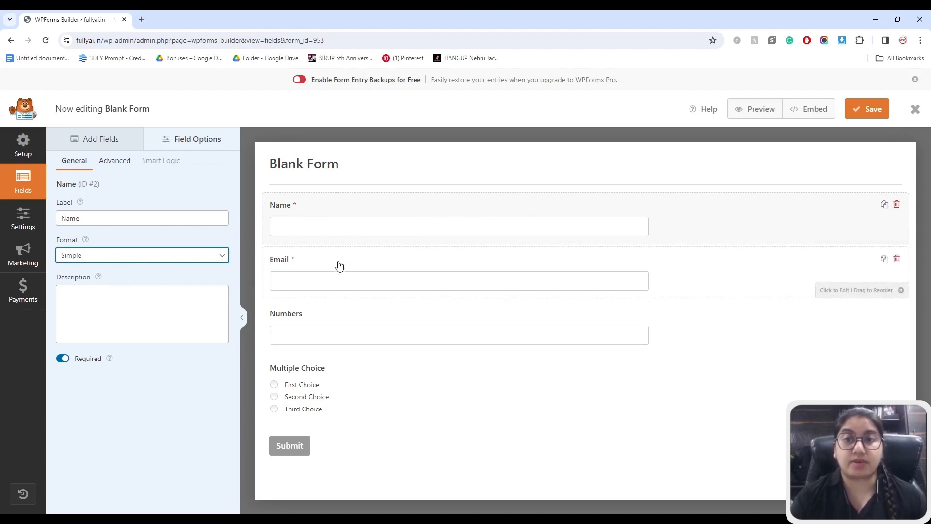
pyautogui.click(311, 260)
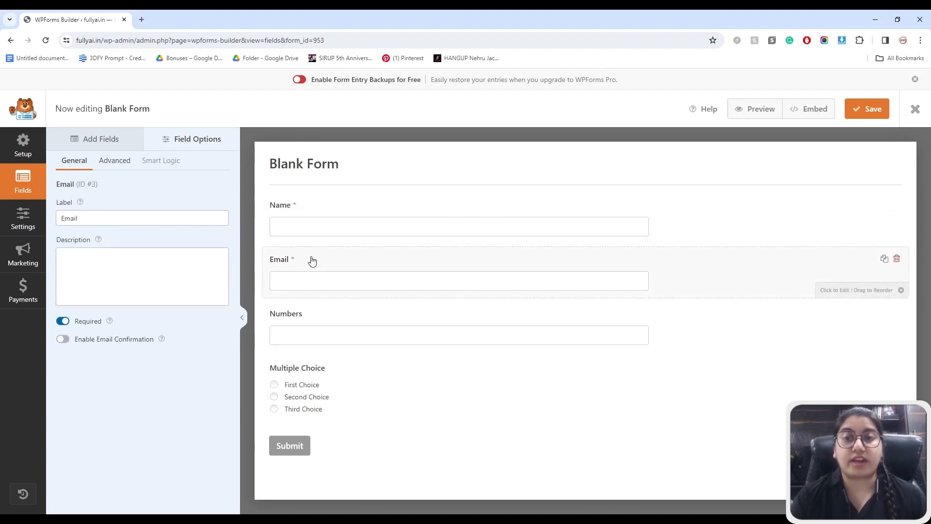
# - Give the Email field the description 'Enter Your Email', keeping it required with no email confirmation
pyautogui.click(91, 275)
pyautogui.write('En')
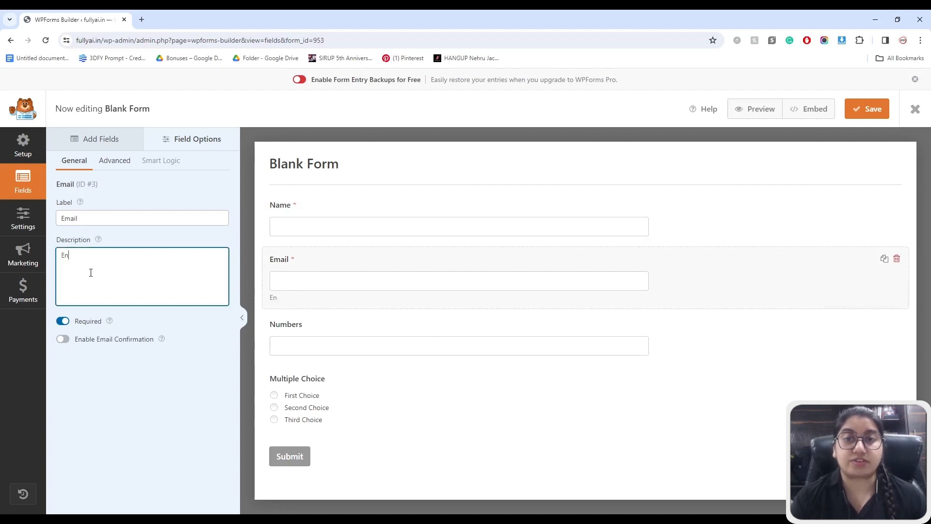
pyautogui.write('ter You')
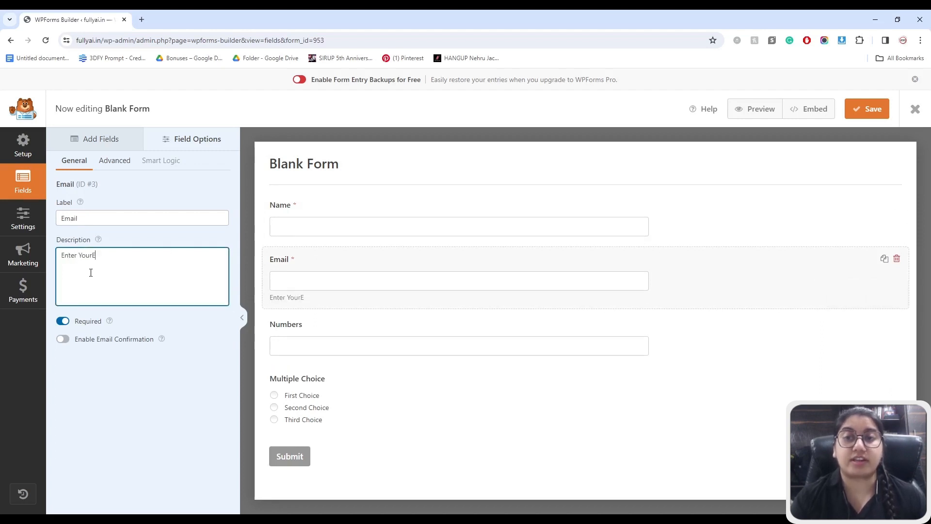
pyautogui.write('r Email')
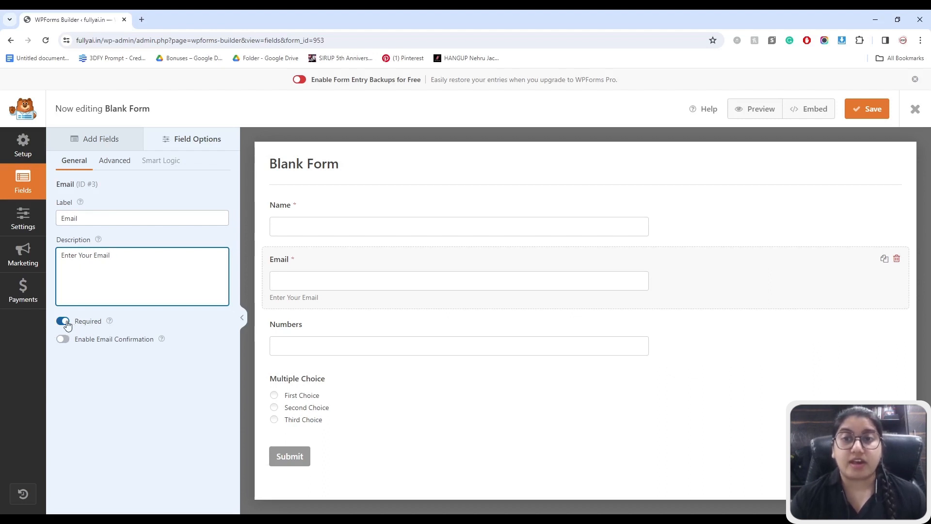
pyautogui.click(63, 321)
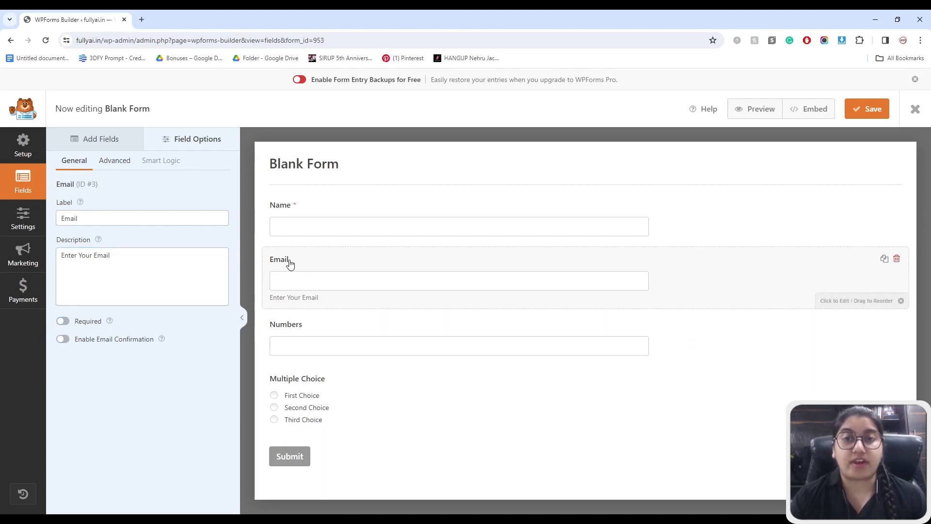
pyautogui.click(62, 322)
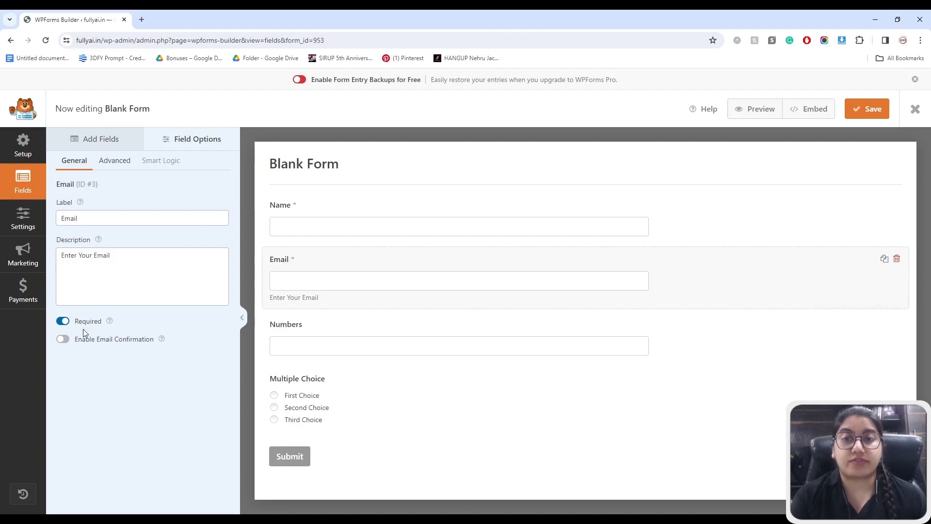
pyautogui.click(67, 340)
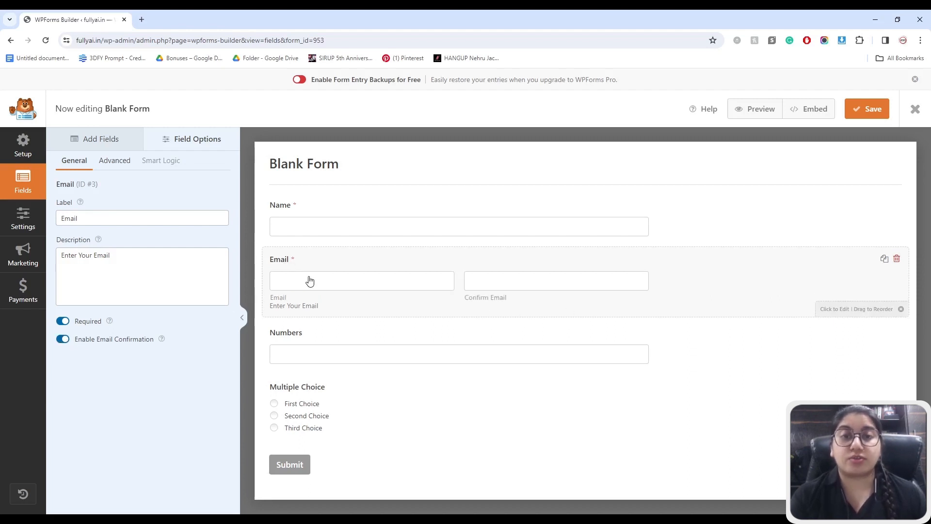
pyautogui.click(63, 340)
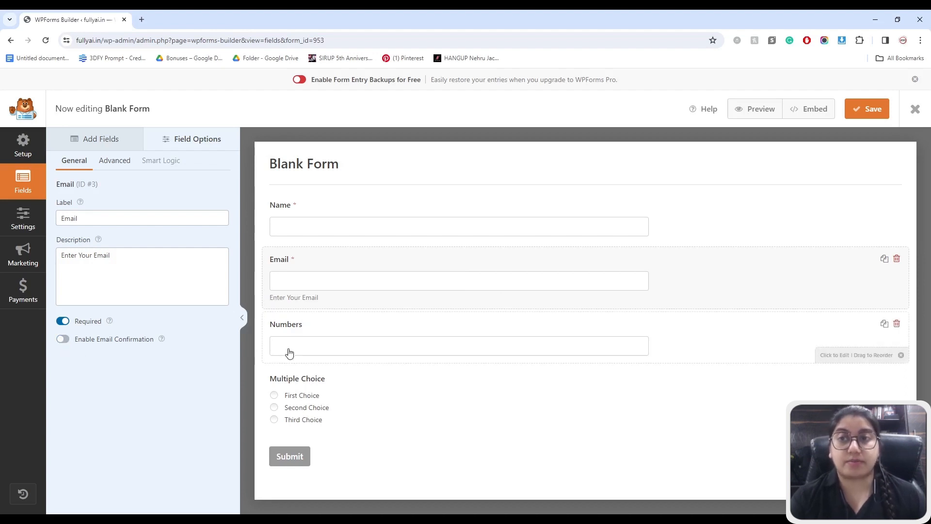
# - Relabel the Numbers field 'Contact No.' with the description 'Enter Your Contact No.'
pyautogui.click(285, 330)
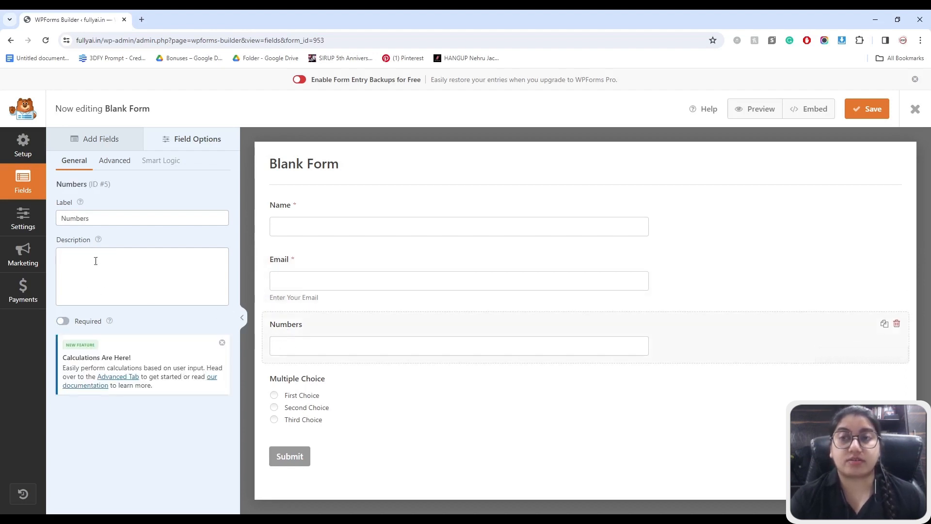
pyautogui.moveTo(101, 218); pyautogui.dragTo(51, 217)
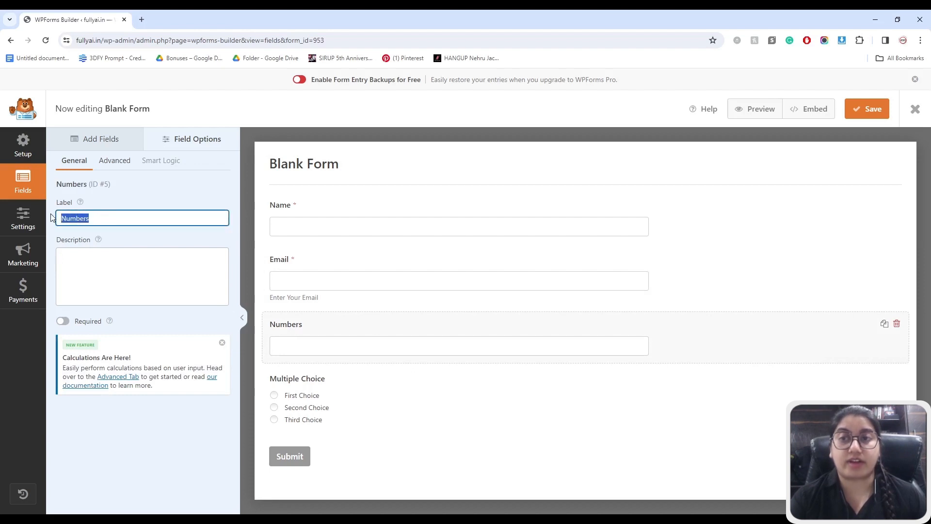
pyautogui.write('Contac')
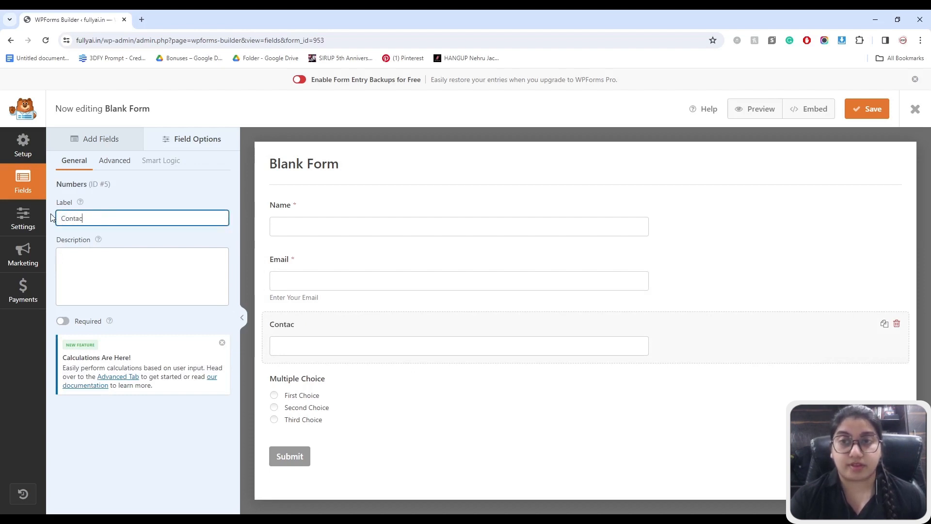
pyautogui.write('t No.')
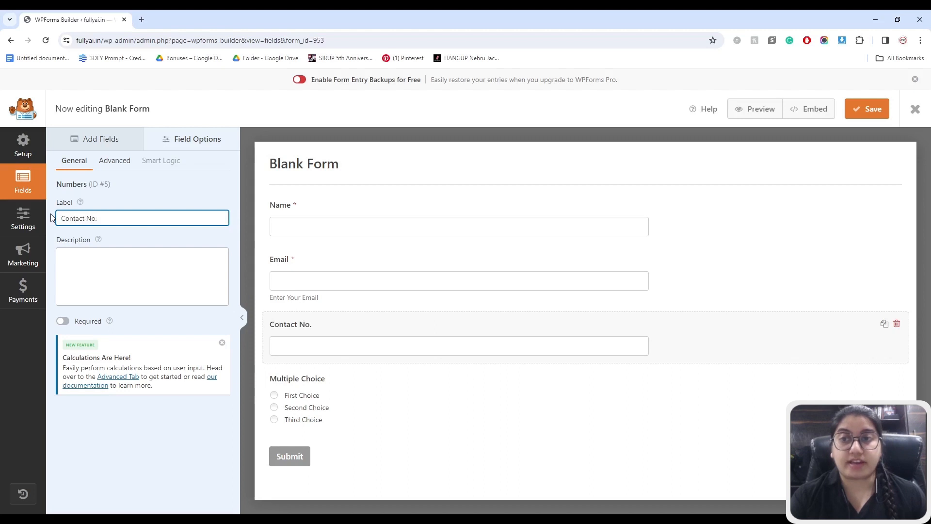
pyautogui.click(116, 276)
pyautogui.write('Enter Your CO')
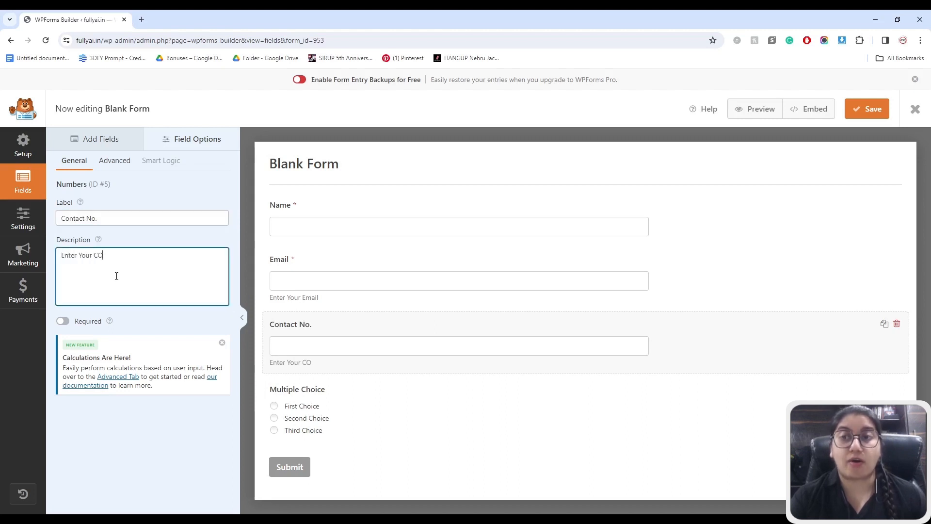
pyautogui.write('ntact ')
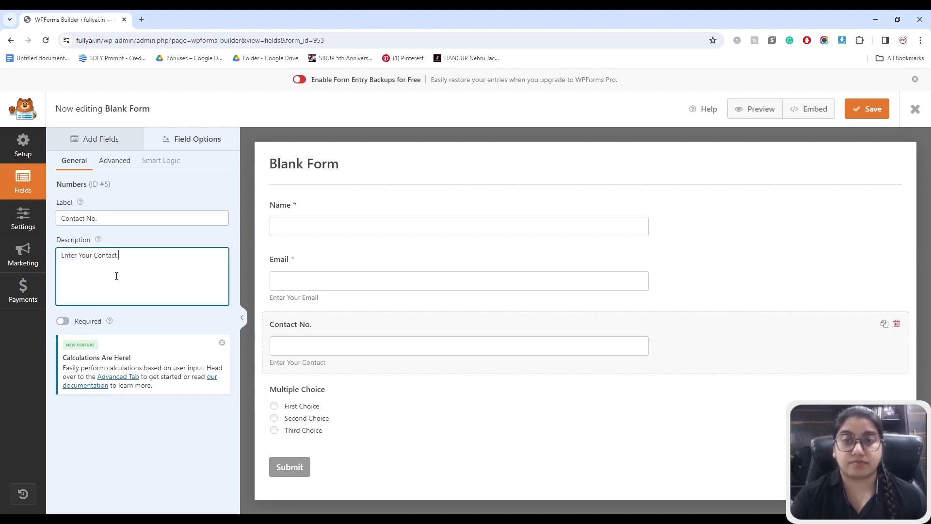
pyautogui.write('No.')
pyautogui.click(351, 400)
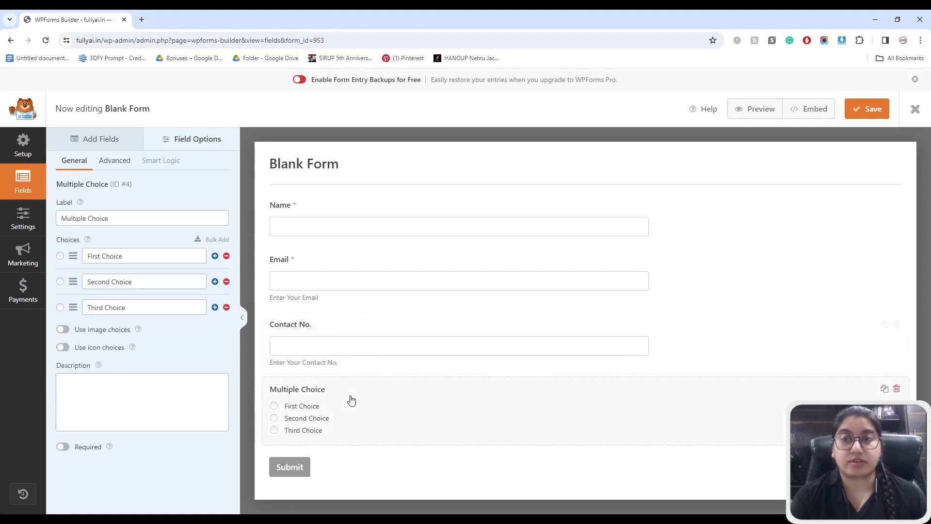
# - Turn the Multiple Choice field into 'Do You Have a Website' with only Yes and No choices
pyautogui.click(226, 306)
pyautogui.moveTo(123, 217); pyautogui.dragTo(56, 217)
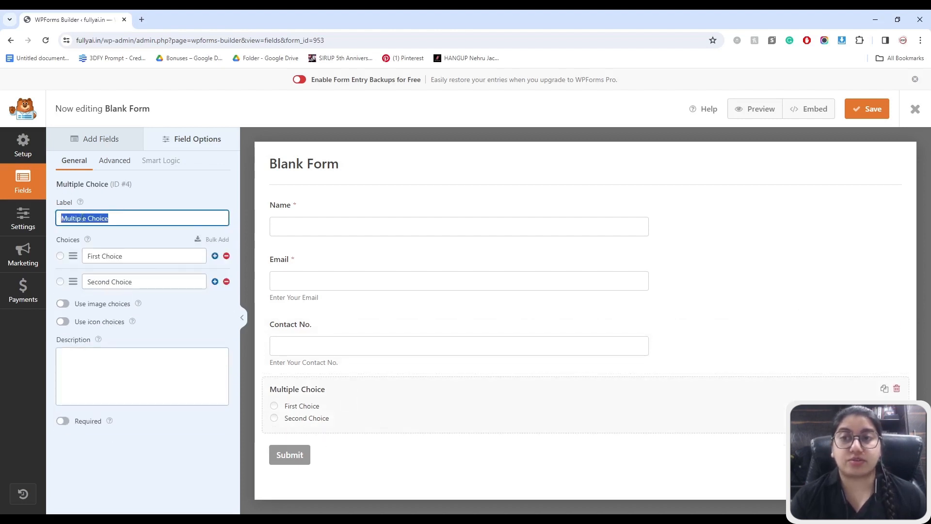
pyautogui.write('Y')
pyautogui.press('BackSpace')
pyautogui.write('Do ')
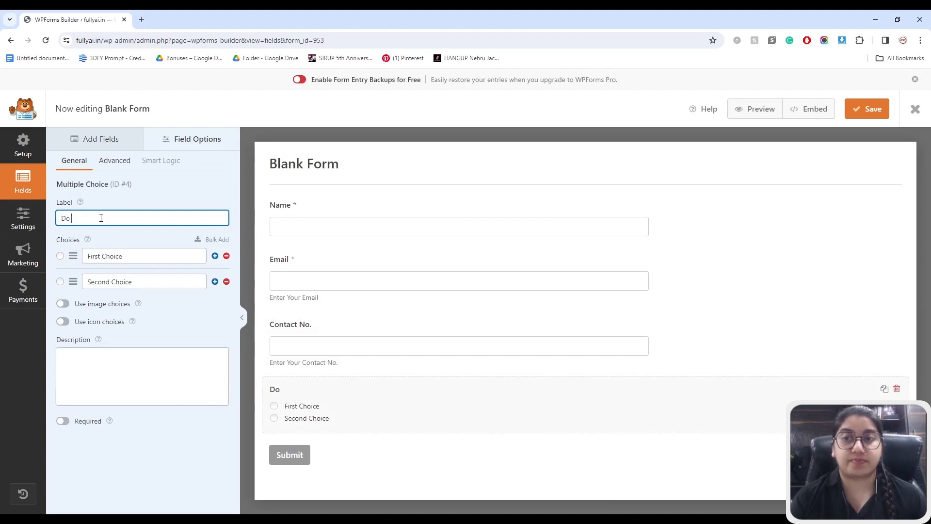
pyautogui.write('You Have')
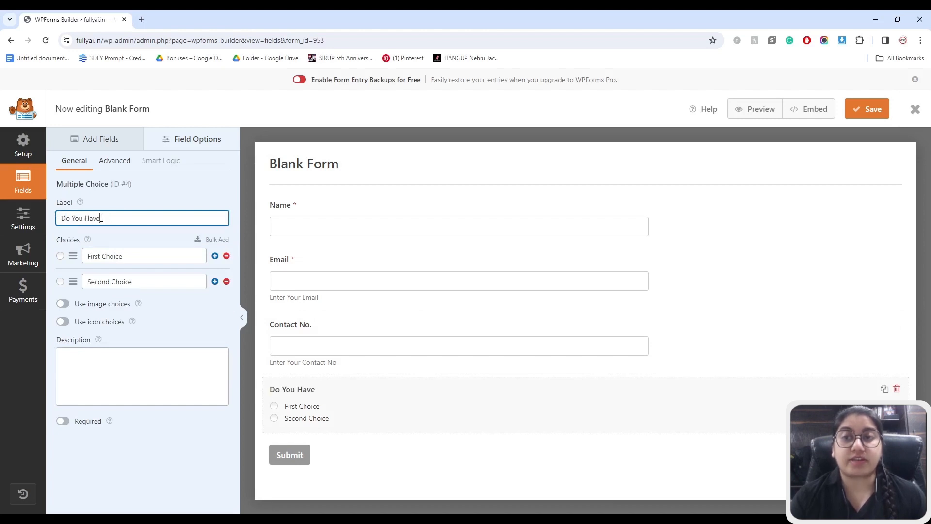
pyautogui.write(' a Website')
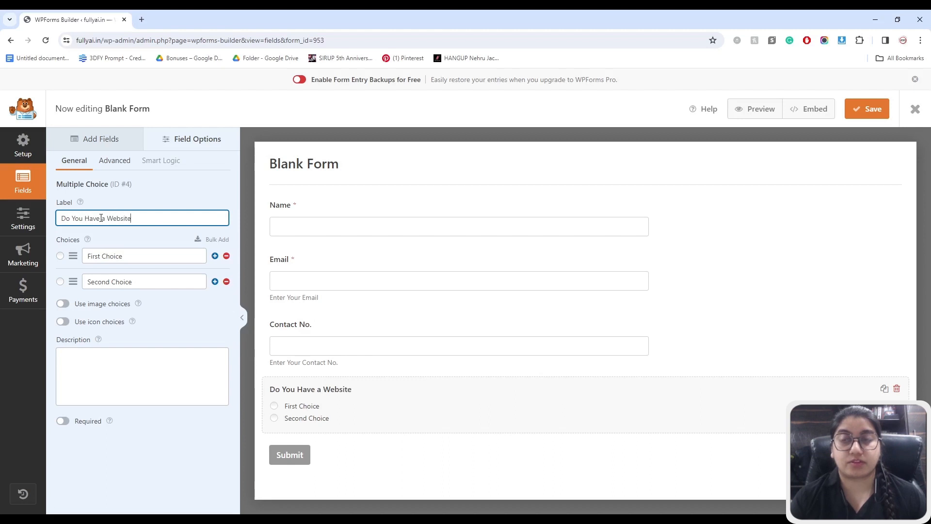
pyautogui.click(134, 255)
pyautogui.hotkey('ctrl', 'shift', 'Left')
pyautogui.hotkey('ctrl', 'shift', 'Left')
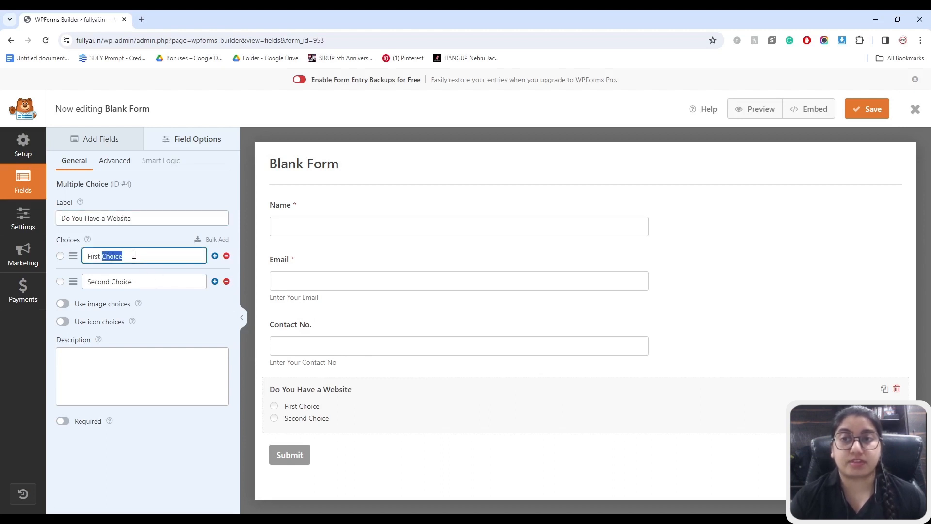
pyautogui.write('Yes')
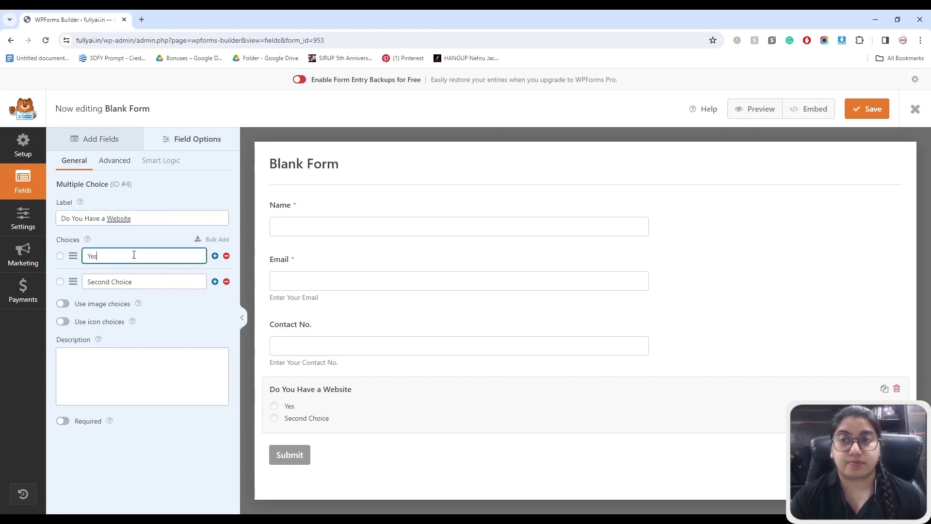
pyautogui.moveTo(134, 281); pyautogui.dragTo(88, 281)
pyautogui.write('No')
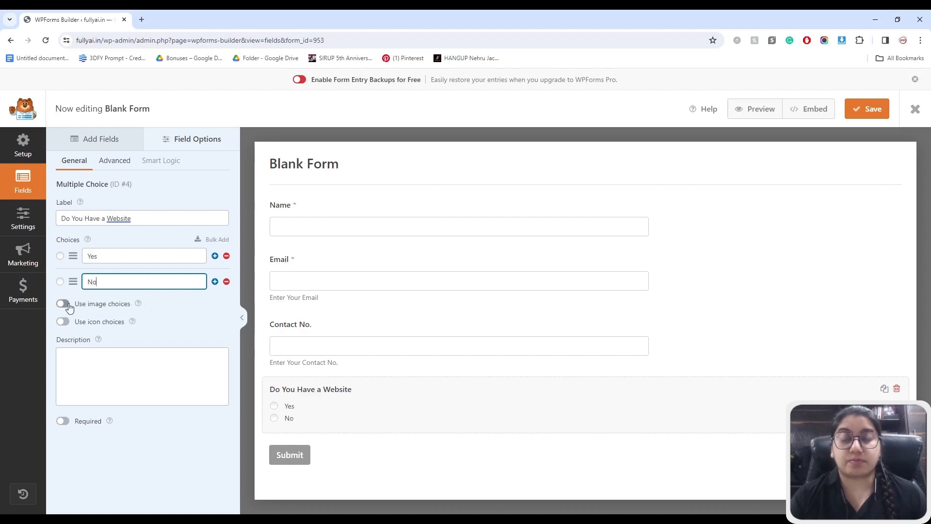
# - Try image and icon choices, leave them off, and make the website question required
pyautogui.click(69, 307)
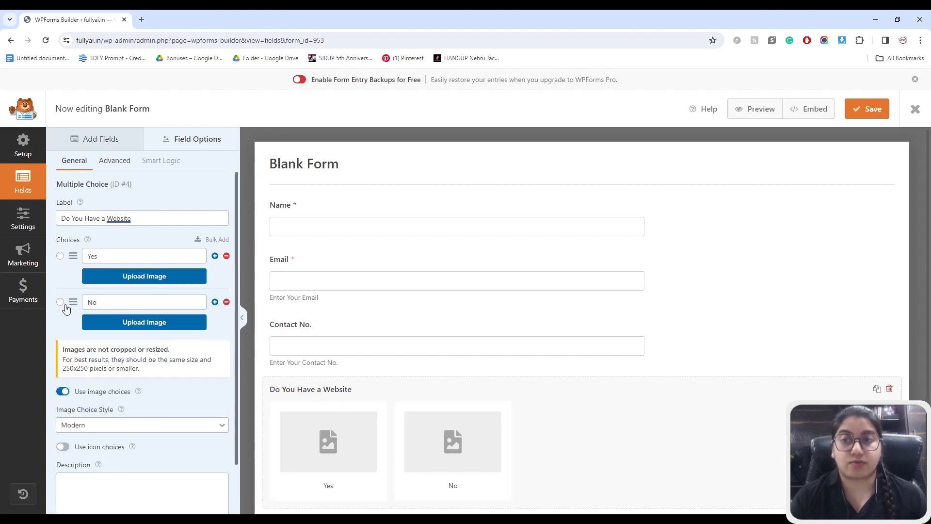
pyautogui.click(64, 391)
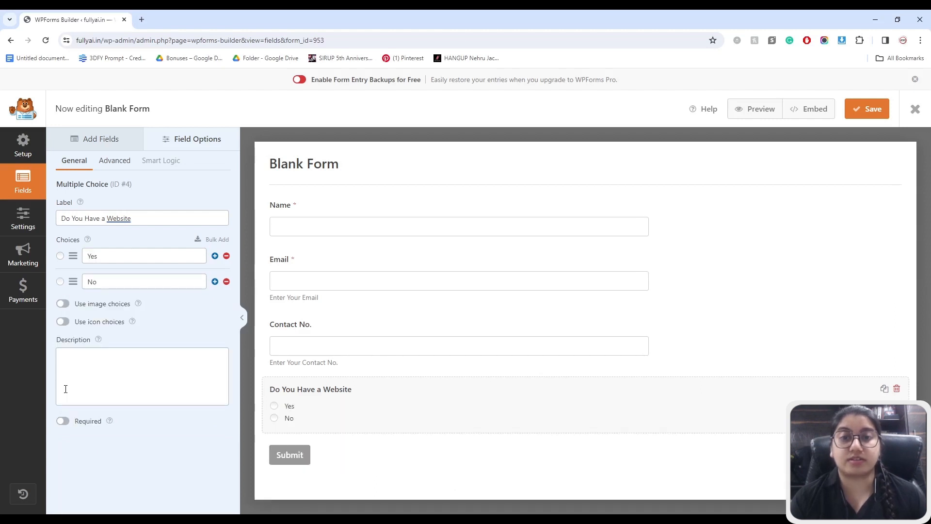
pyautogui.click(62, 322)
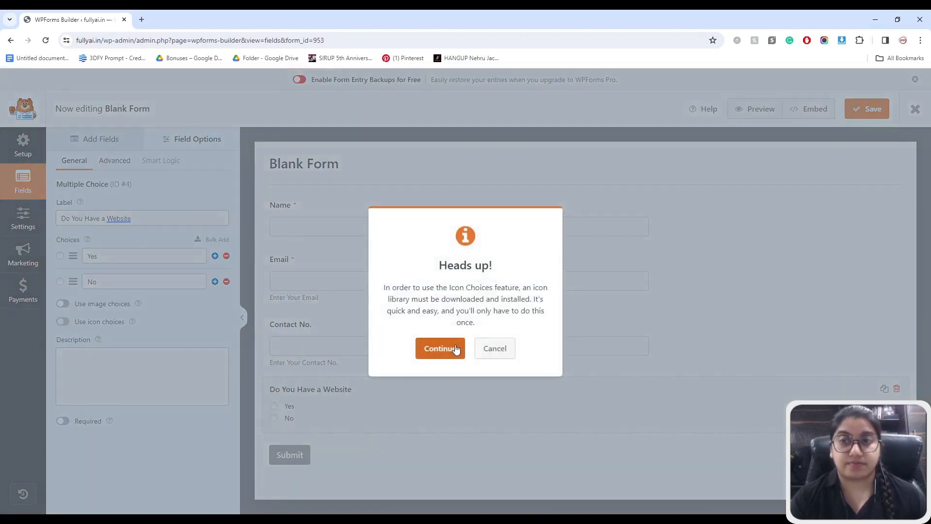
pyautogui.click(494, 349)
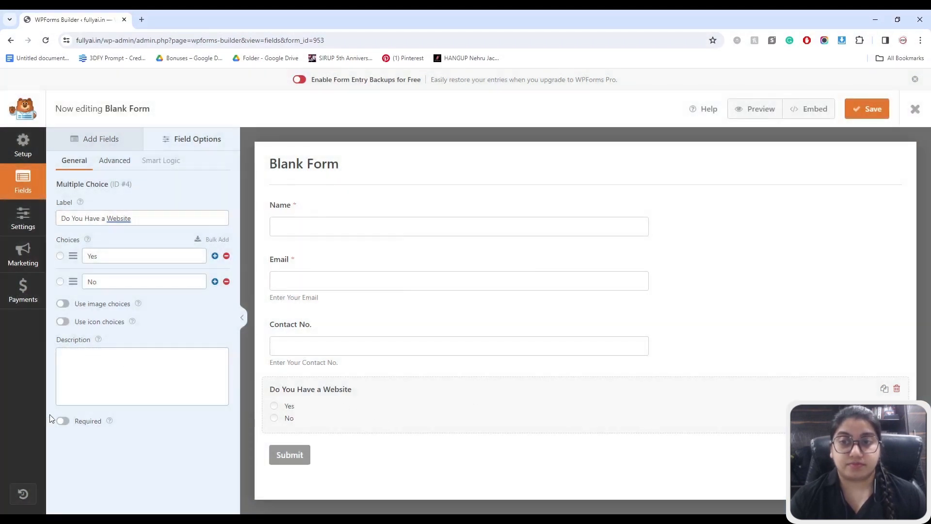
pyautogui.click(64, 421)
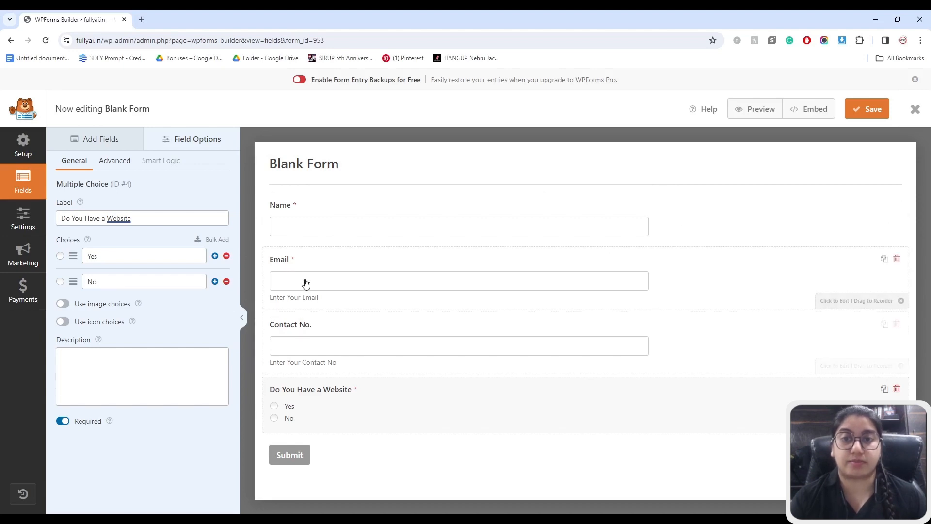
# - Give the Email field the two-column layout, placing it in the left half
pyautogui.click(282, 264)
pyautogui.click(102, 162)
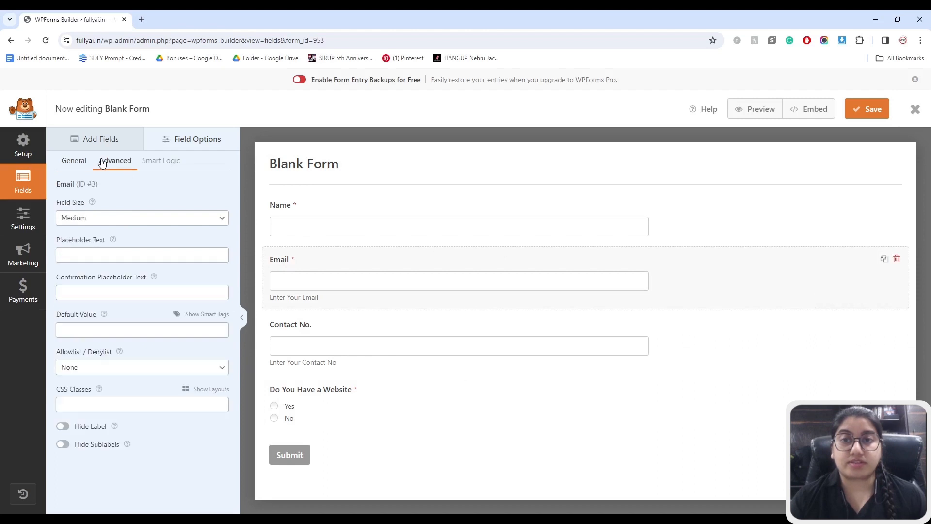
pyautogui.click(205, 394)
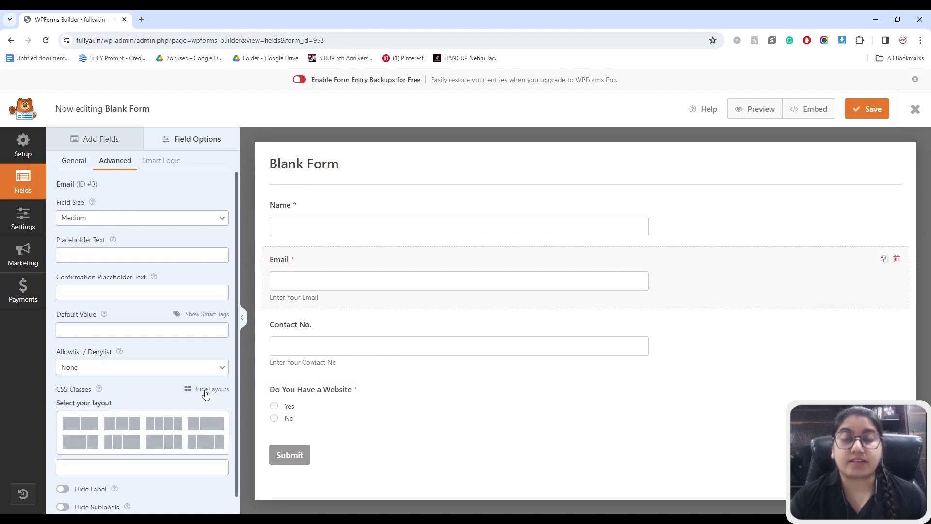
pyautogui.click(81, 428)
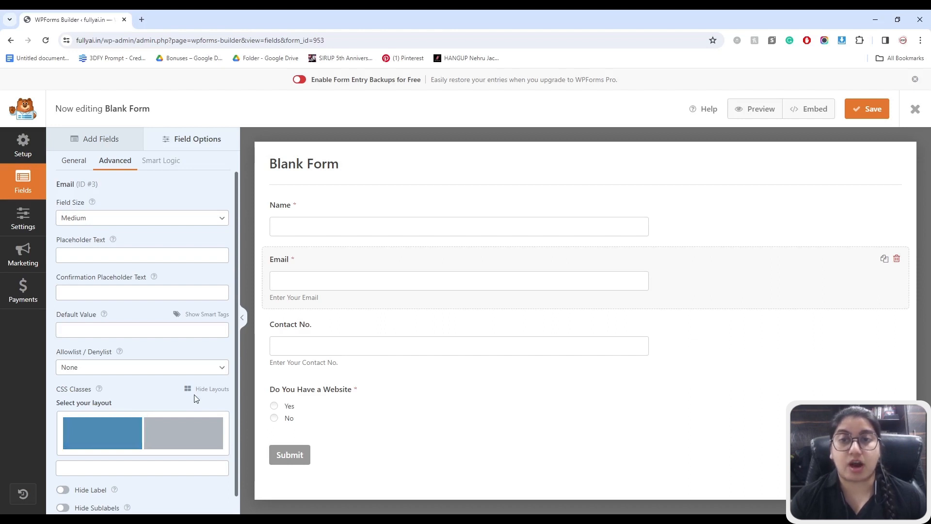
pyautogui.click(75, 429)
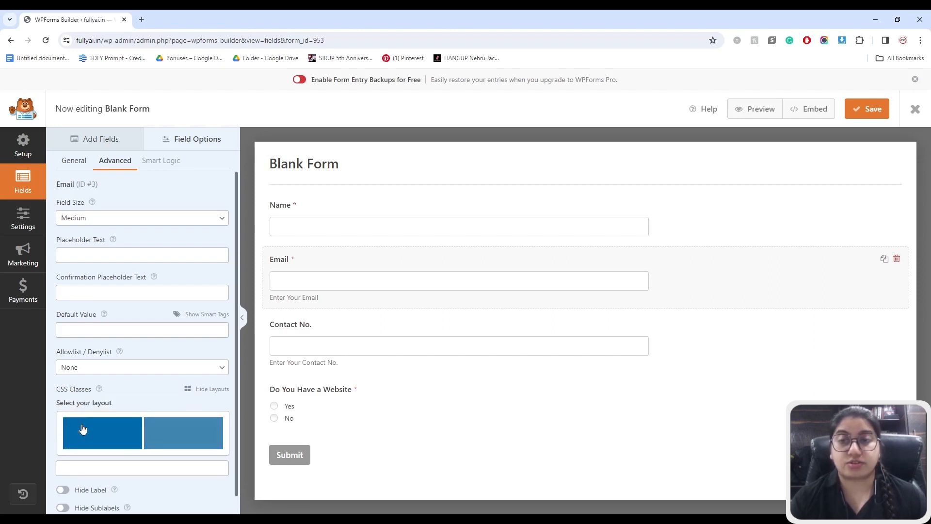
pyautogui.click(81, 433)
# - Give Contact No. the two-column layout, placing it in the right half
pyautogui.click(303, 326)
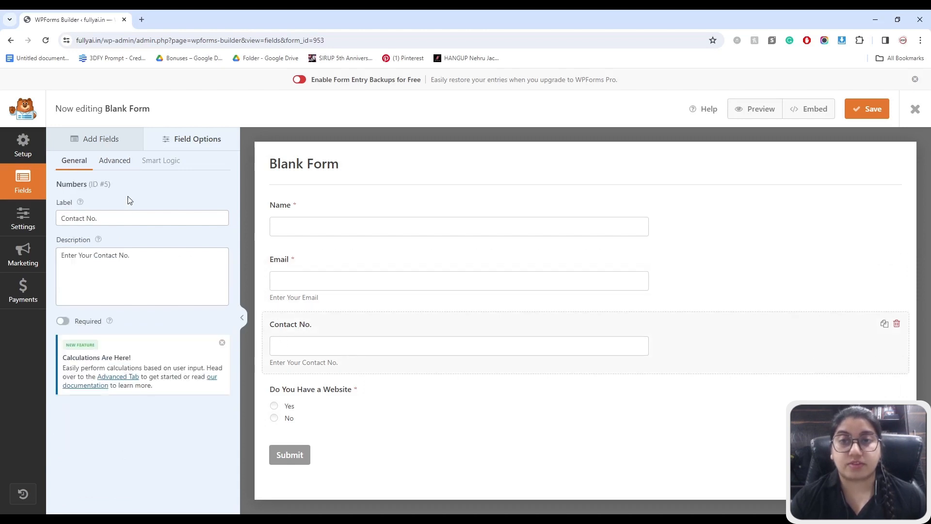
pyautogui.click(114, 160)
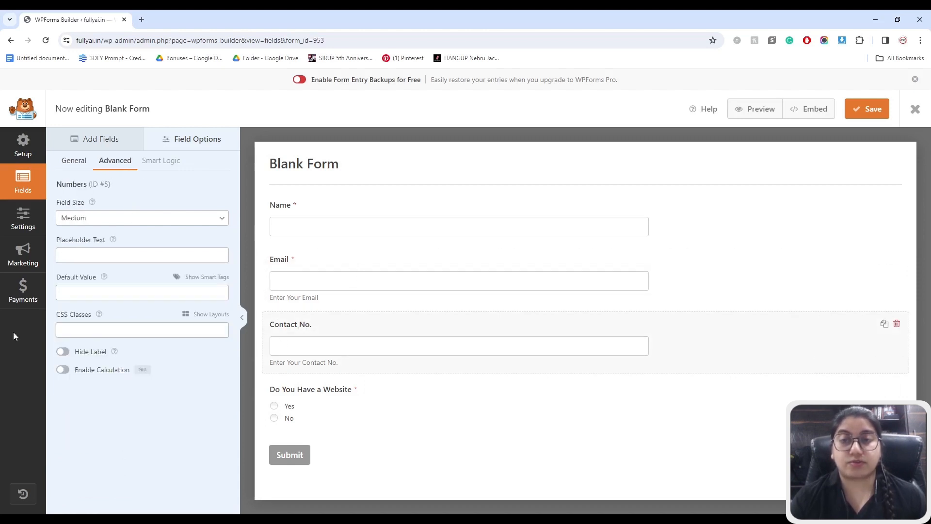
pyautogui.click(203, 314)
pyautogui.click(91, 351)
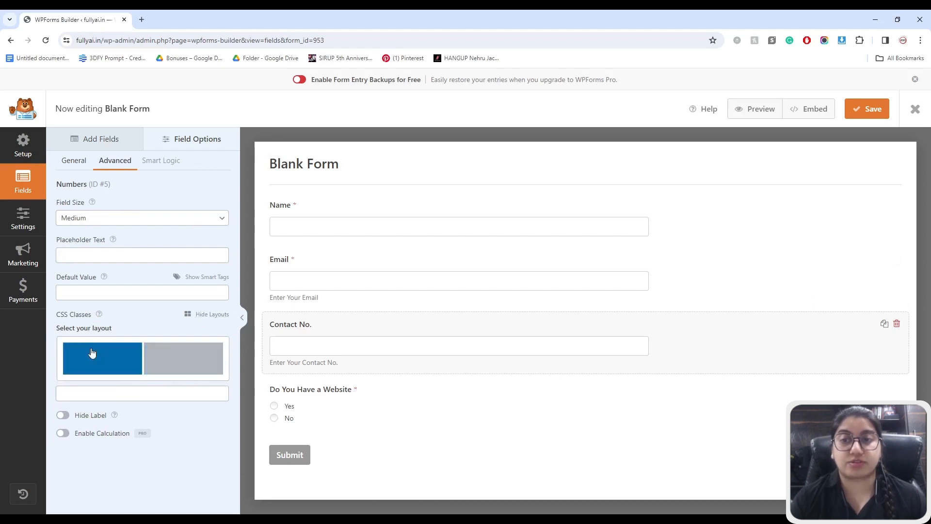
pyautogui.click(180, 358)
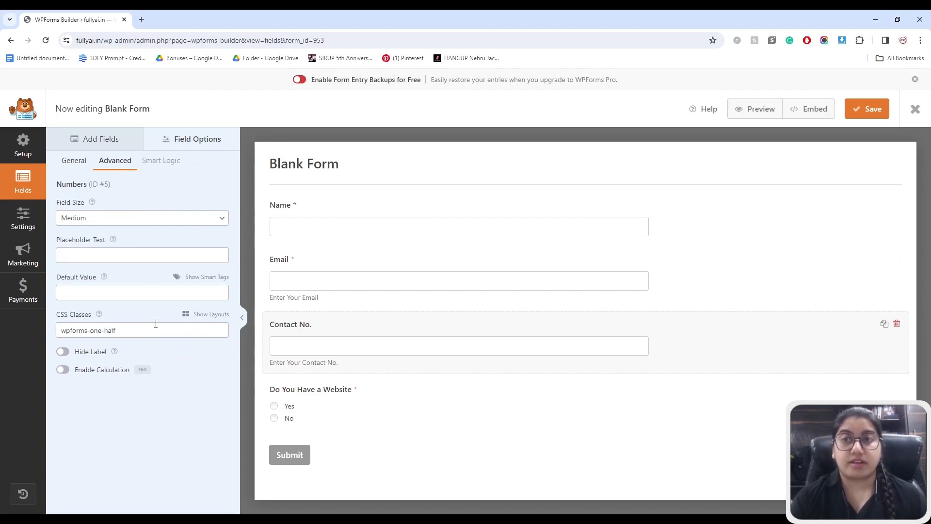
# - Set both Email and Contact No. to Large field size and preview the form
pyautogui.click(289, 298)
pyautogui.click(105, 226)
pyautogui.click(78, 255)
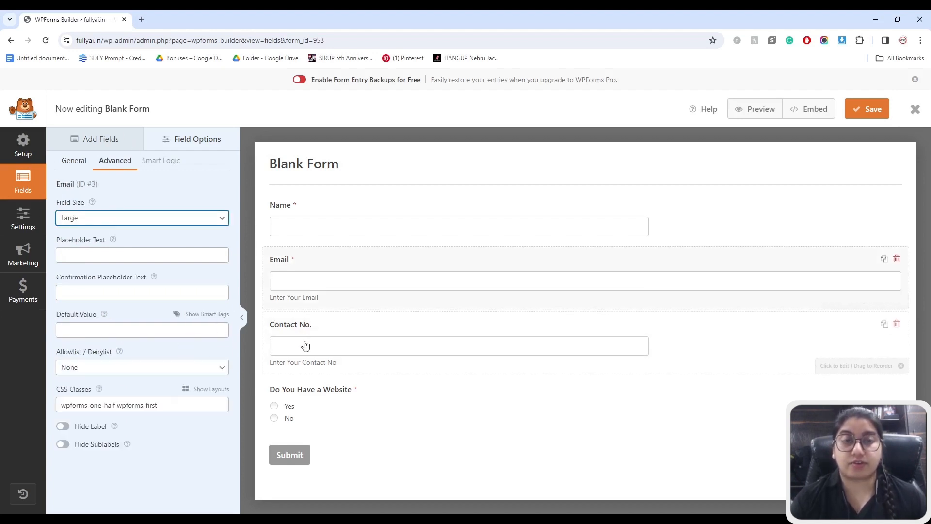
pyautogui.click(305, 344)
pyautogui.click(115, 217)
pyautogui.click(83, 252)
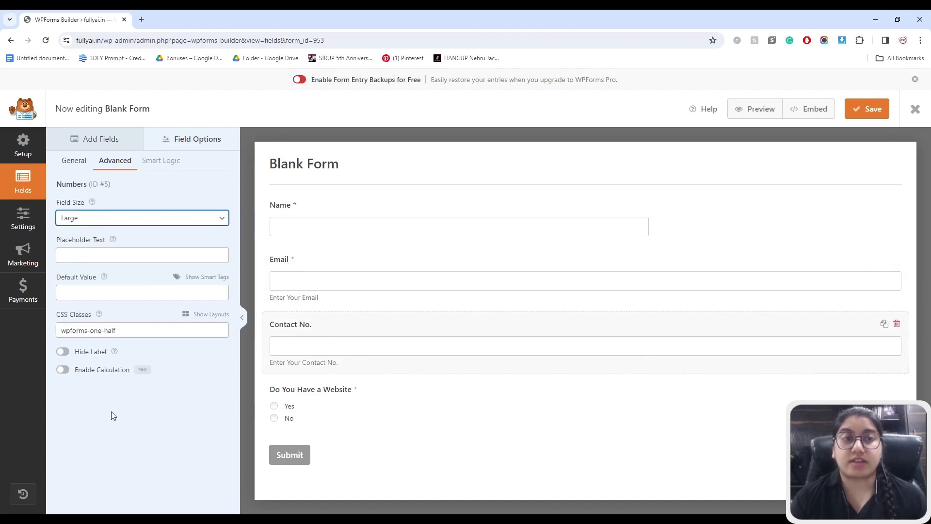
pyautogui.click(286, 325)
pyautogui.click(755, 109)
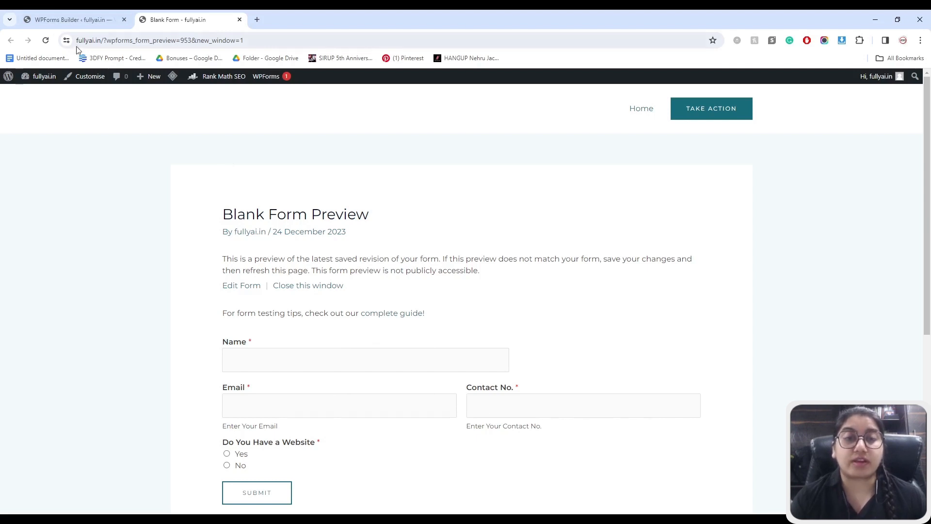
# - Return from the preview to the form builder and select the Name field
pyautogui.click(76, 23)
pyautogui.click(312, 212)
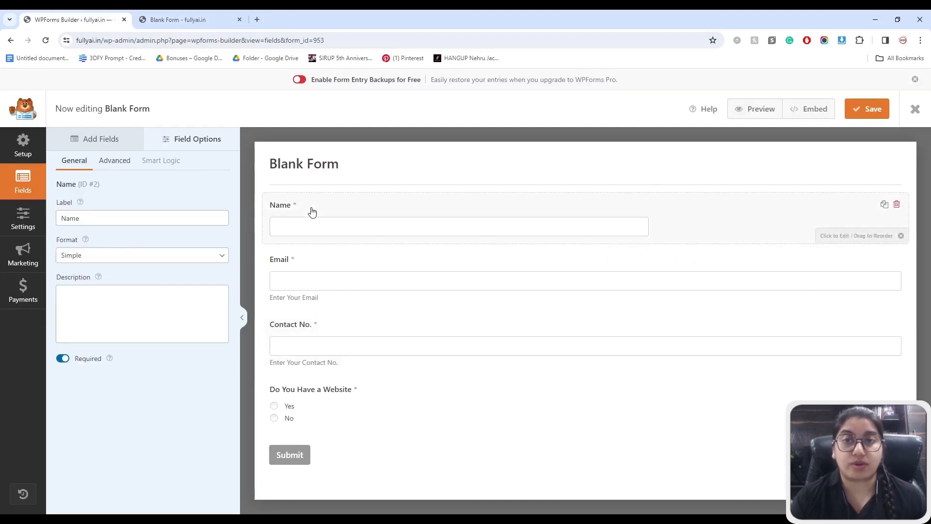
# - Set the Name field's size to Large and save the form
pyautogui.click(115, 160)
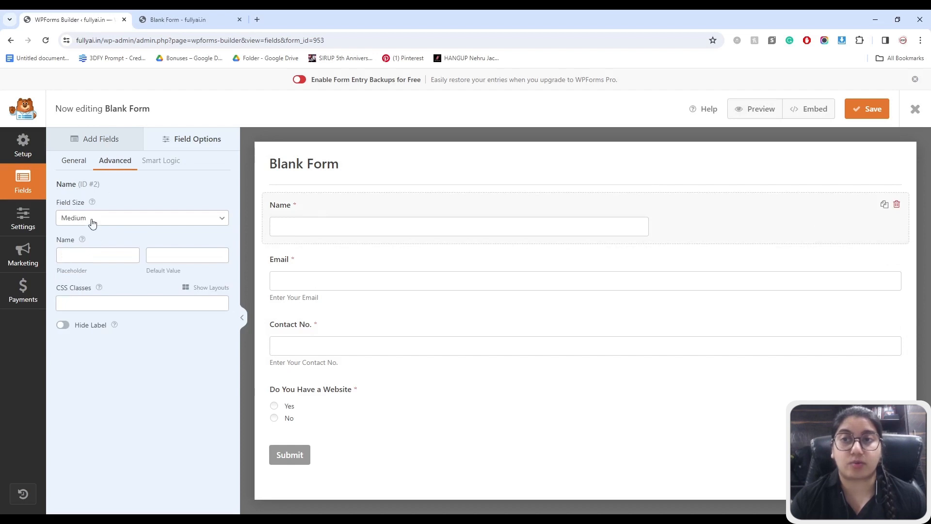
pyautogui.click(74, 253)
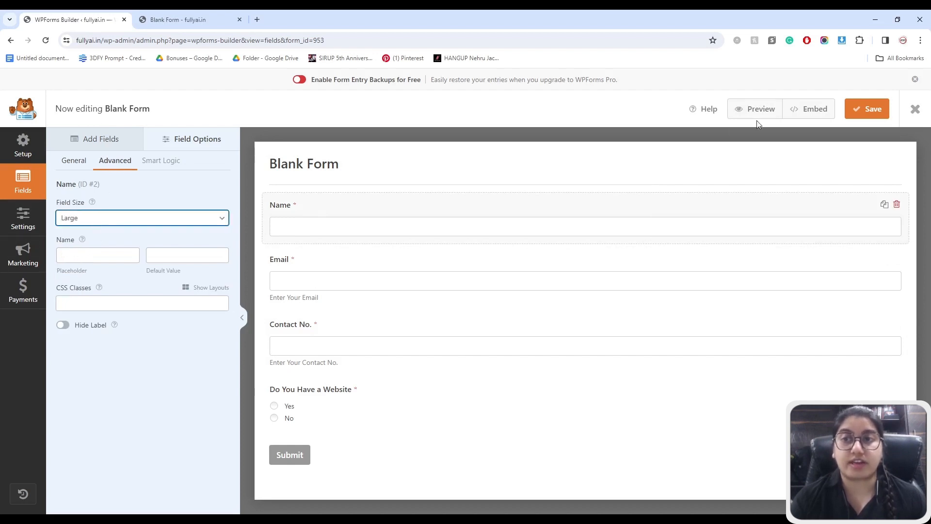
pyautogui.click(873, 111)
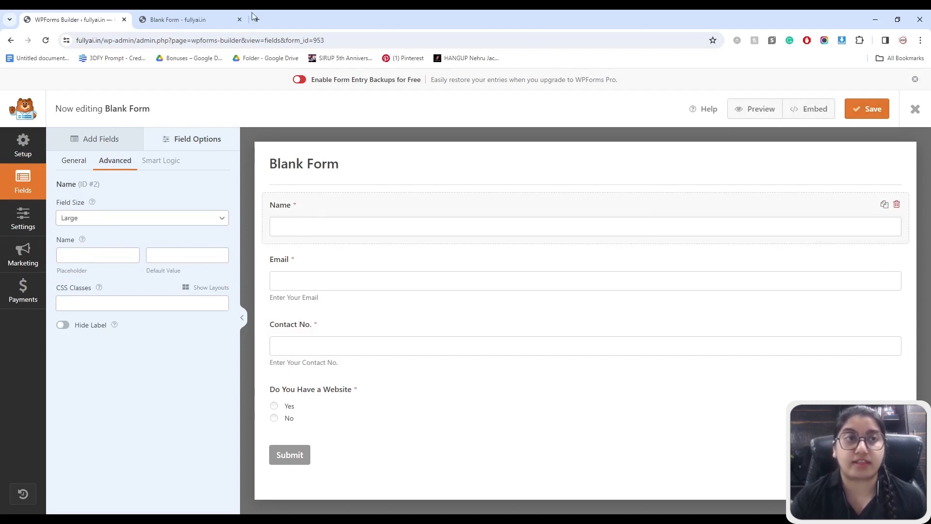
# - Reload the form preview to confirm the full-width Name field, then return to the builder
pyautogui.click(199, 19)
pyautogui.click(45, 40)
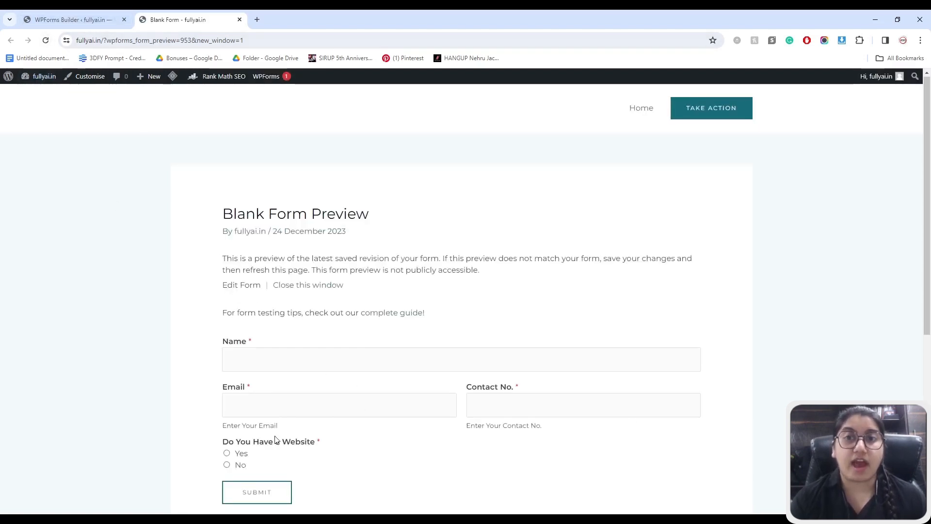
pyautogui.scroll(-1, 247, 424)
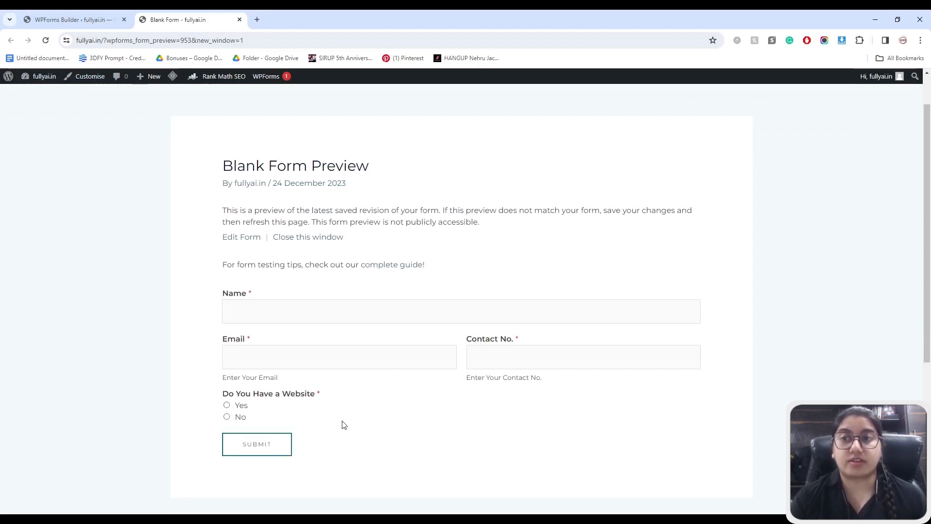
pyautogui.click(111, 19)
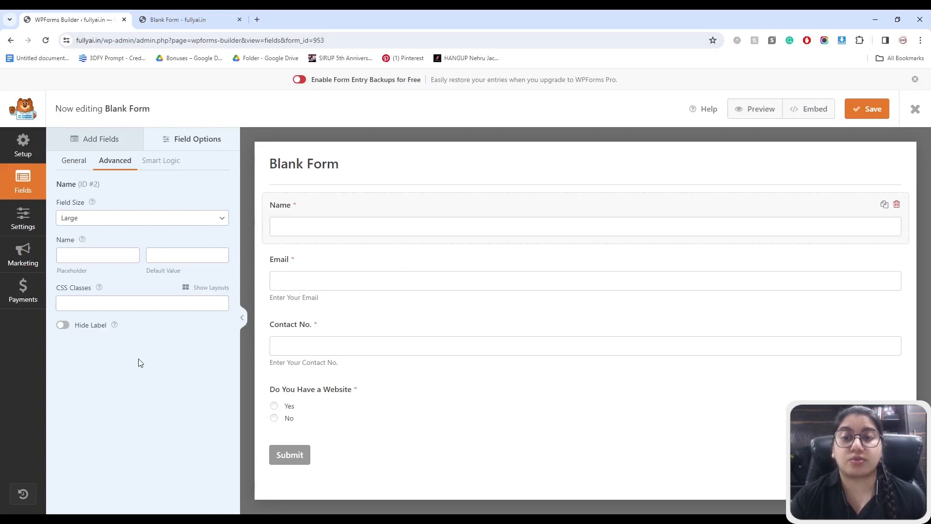
# - Review the notification's Send To Email Address, leaving the {admin_email} tag unchanged
pyautogui.click(22, 222)
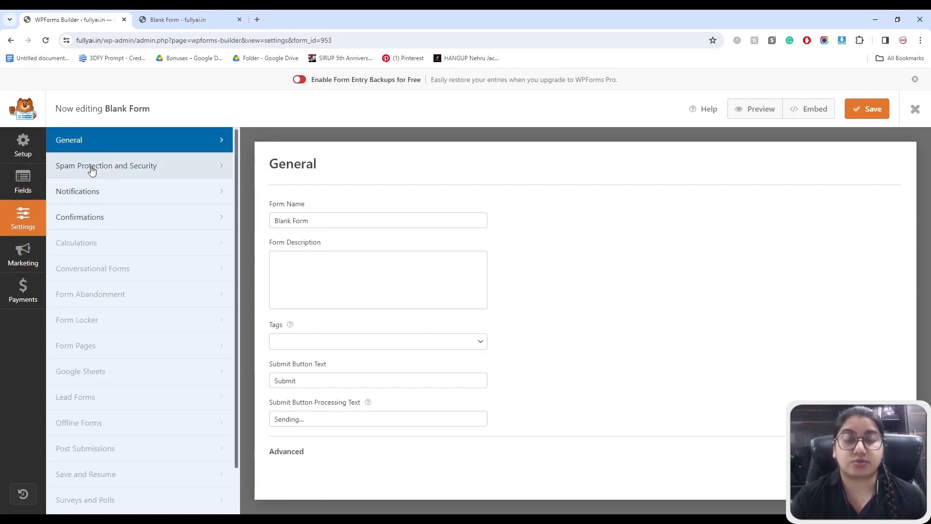
pyautogui.click(86, 189)
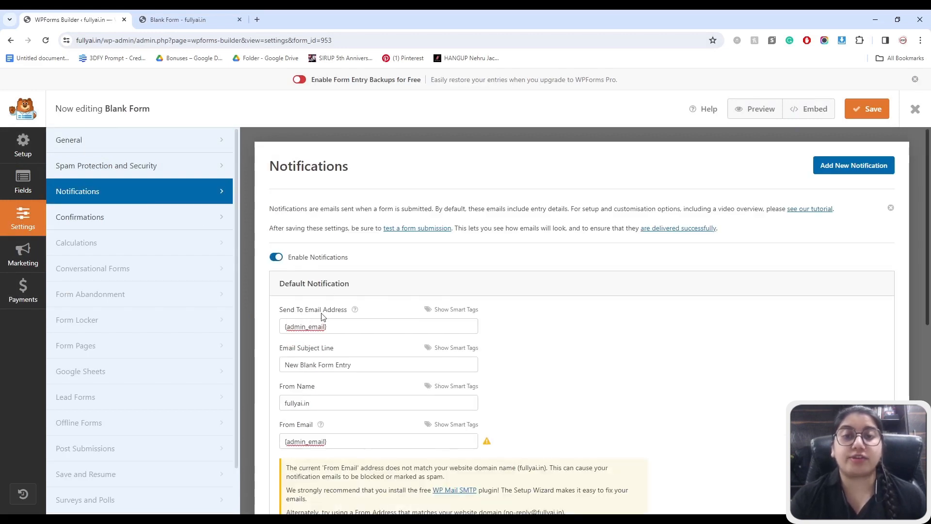
pyautogui.click(296, 328)
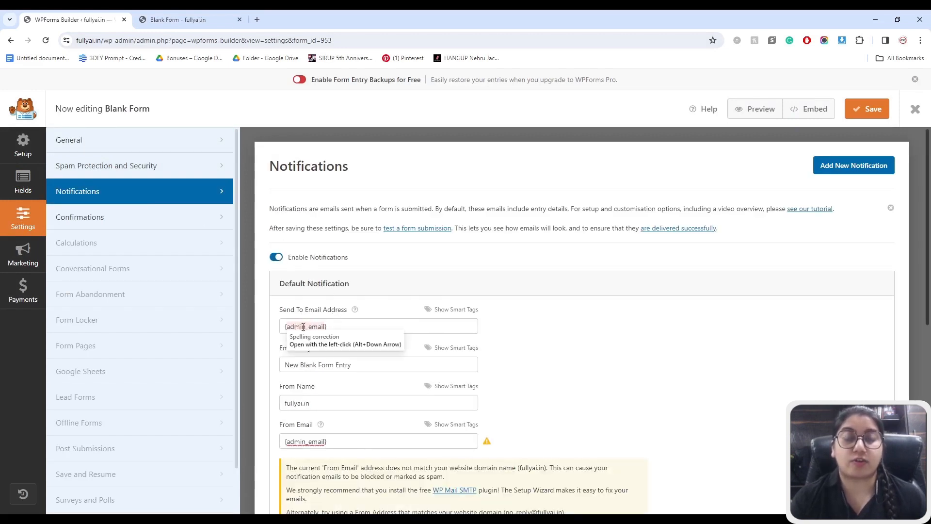
pyautogui.click(348, 327)
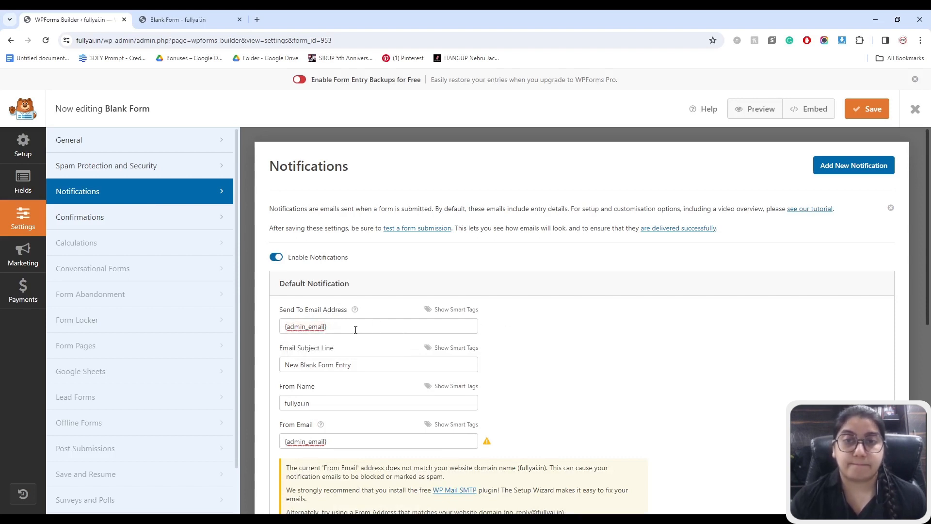
pyautogui.doubleClick(292, 331)
pyautogui.click(363, 327)
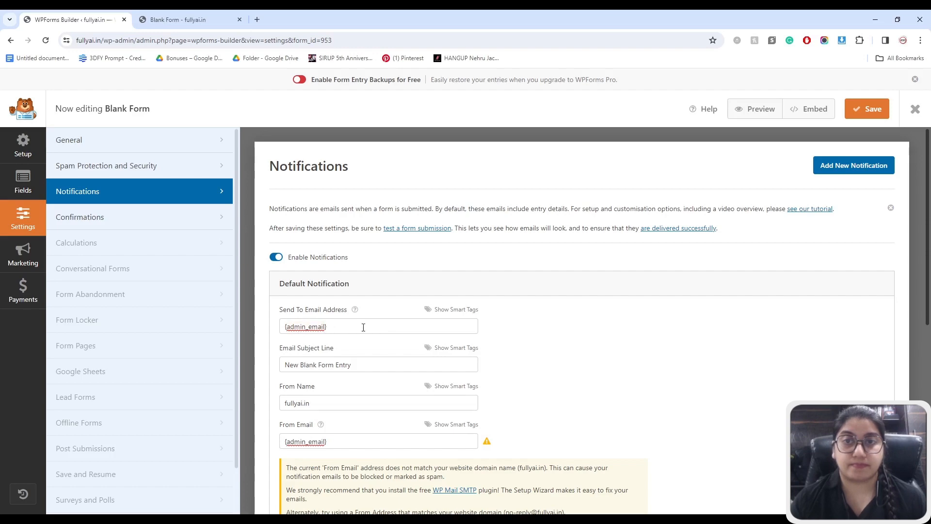
# - Check the notification message keeps {all_fields}, then save the form and close the builder
pyautogui.scroll(-7, 555, 325)
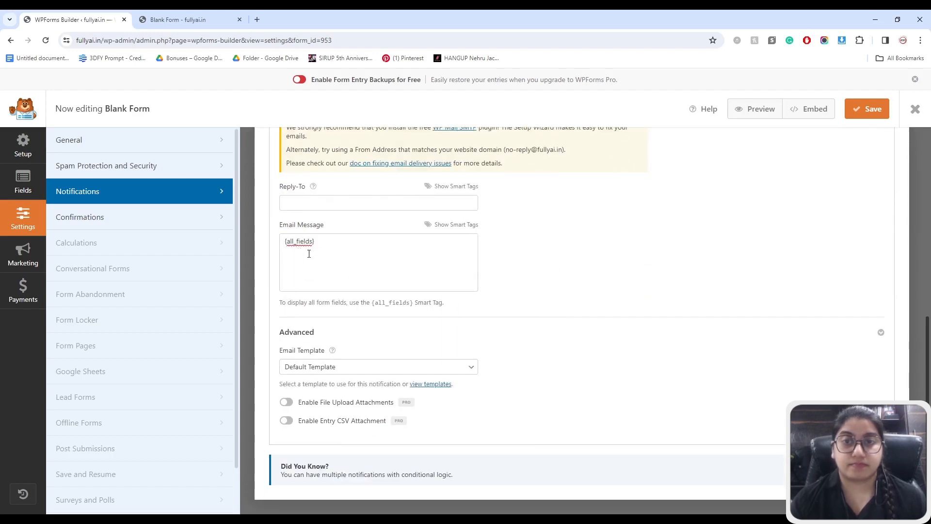
pyautogui.click(443, 226)
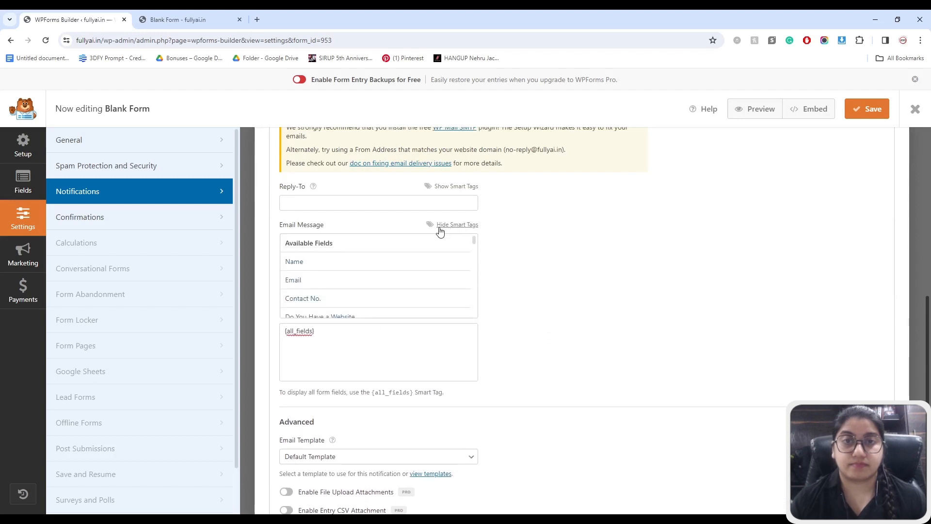
pyautogui.scroll(-5, 347, 262)
pyautogui.click(333, 347)
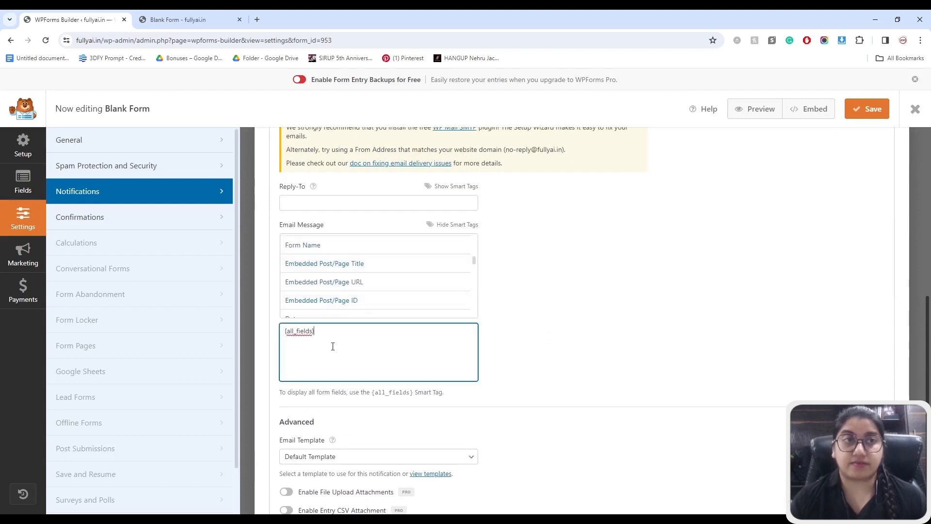
pyautogui.click(453, 224)
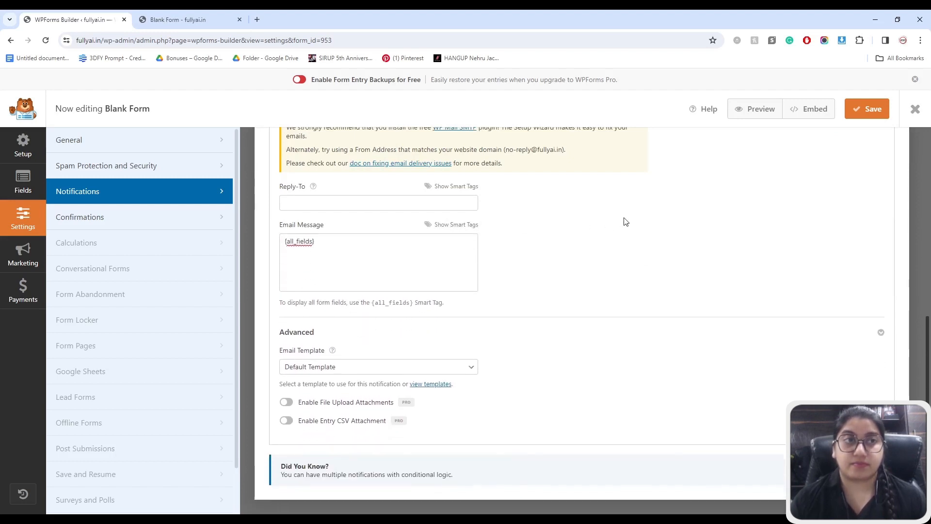
pyautogui.click(868, 110)
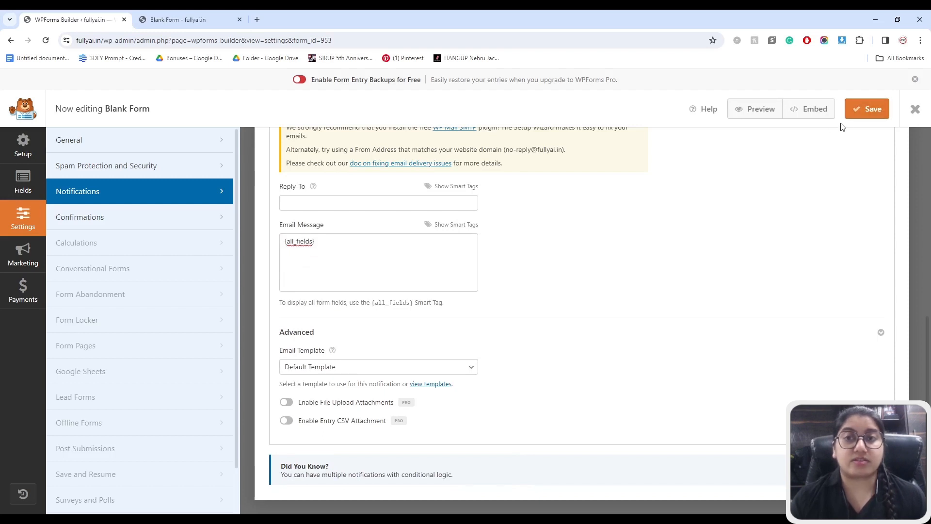
pyautogui.click(915, 110)
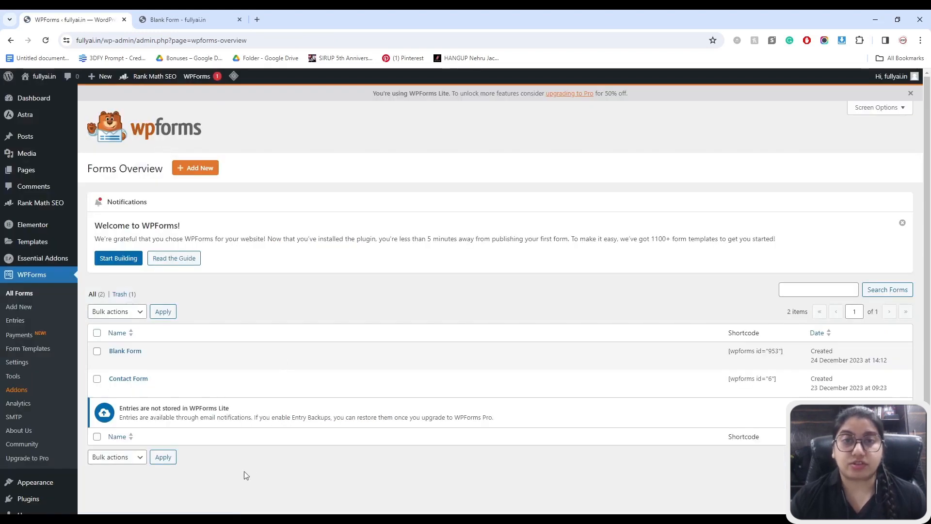
# - Open the WPForms Entries screen and read the notice that Lite doesn't store entries
pyautogui.click(15, 321)
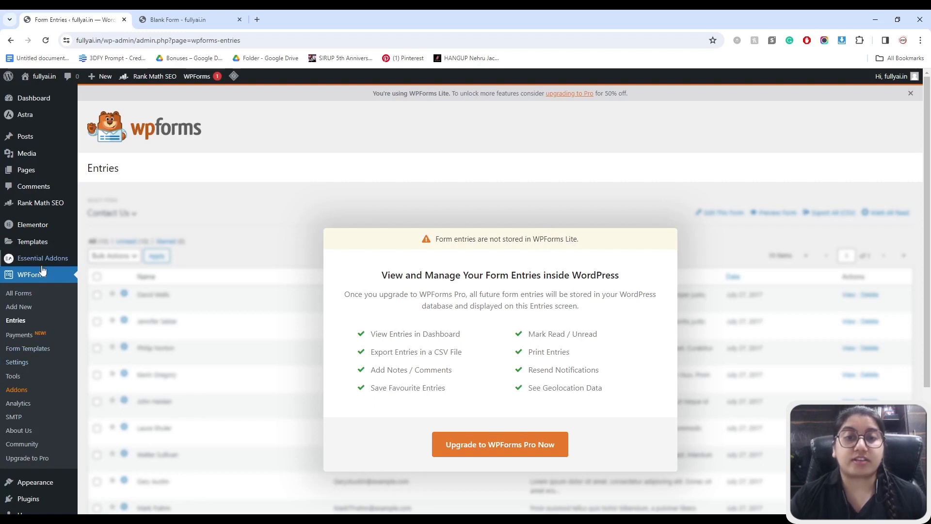
pyautogui.scroll(-3, 38, 315)
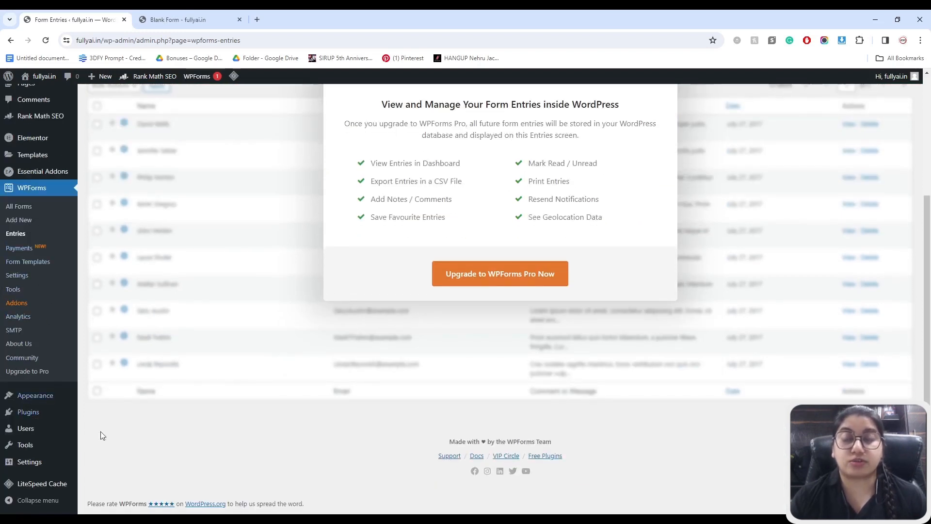
# - Install and activate the Database Addon for WPForms, then open its WPForms DB forms list
pyautogui.moveTo(48, 418)
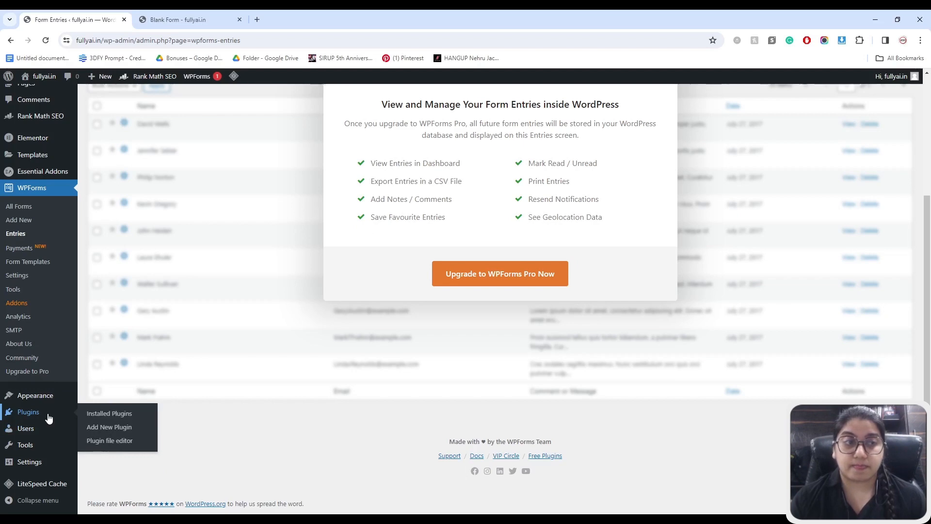
pyautogui.click(40, 408)
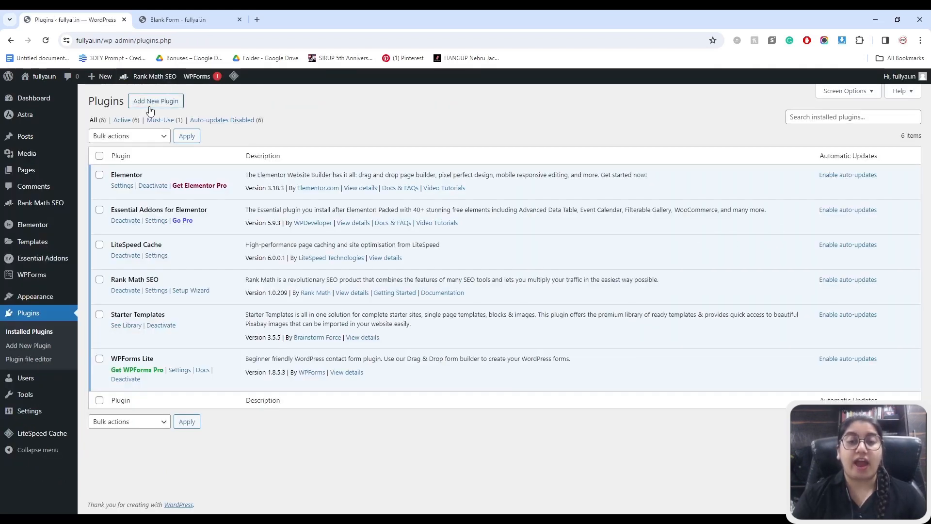
pyautogui.click(150, 105)
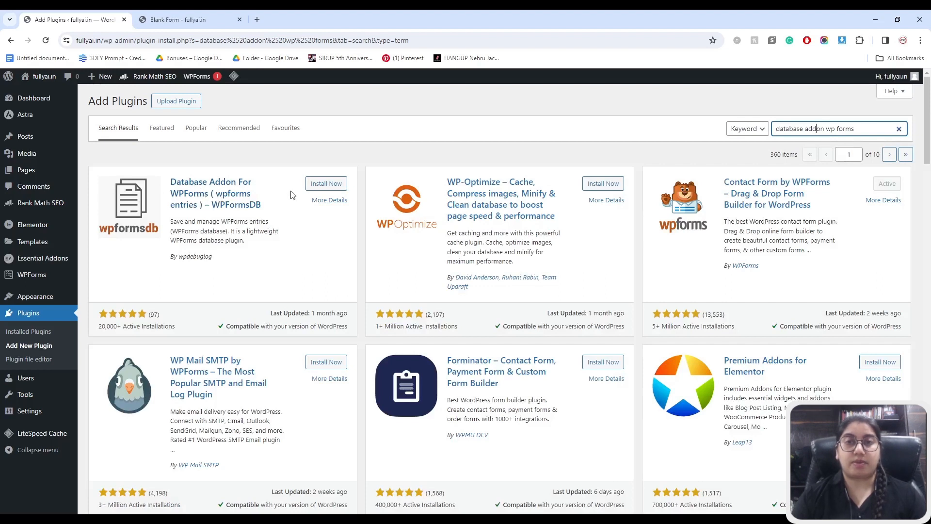
pyautogui.click(316, 185)
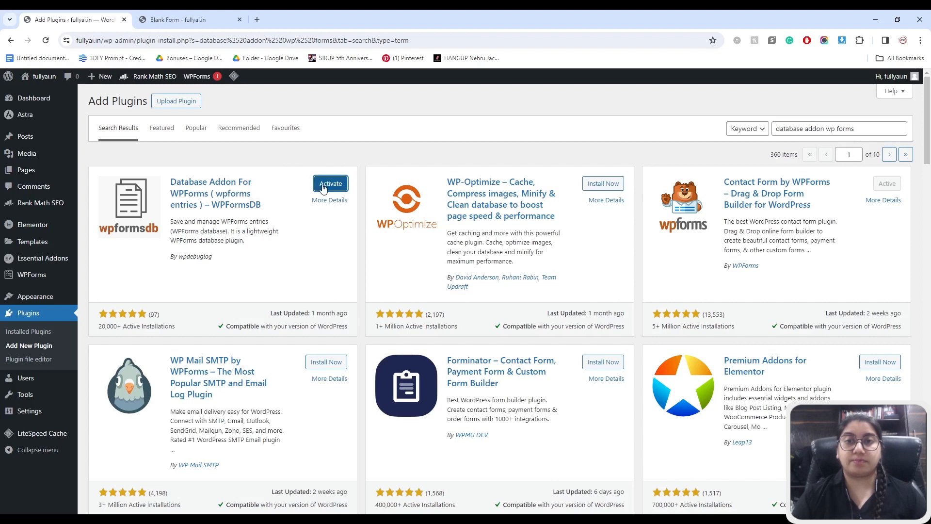
pyautogui.click(324, 187)
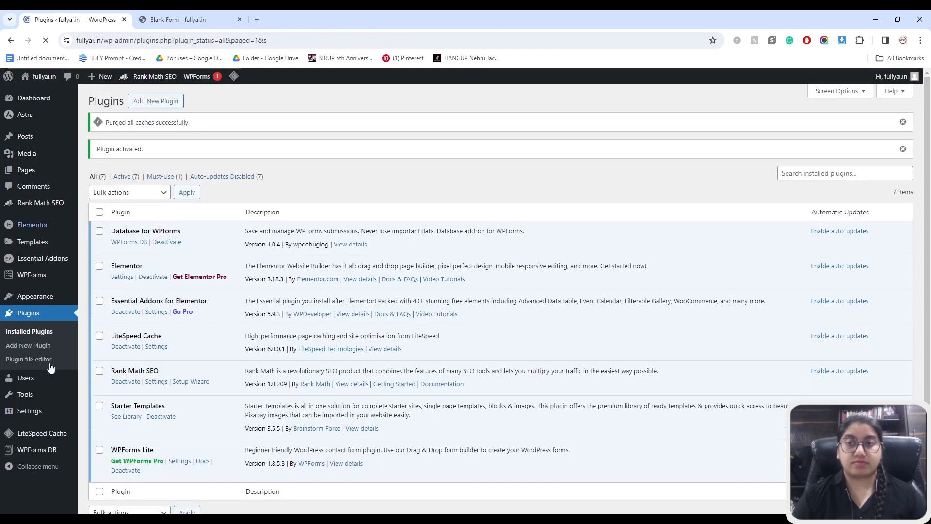
pyautogui.click(29, 451)
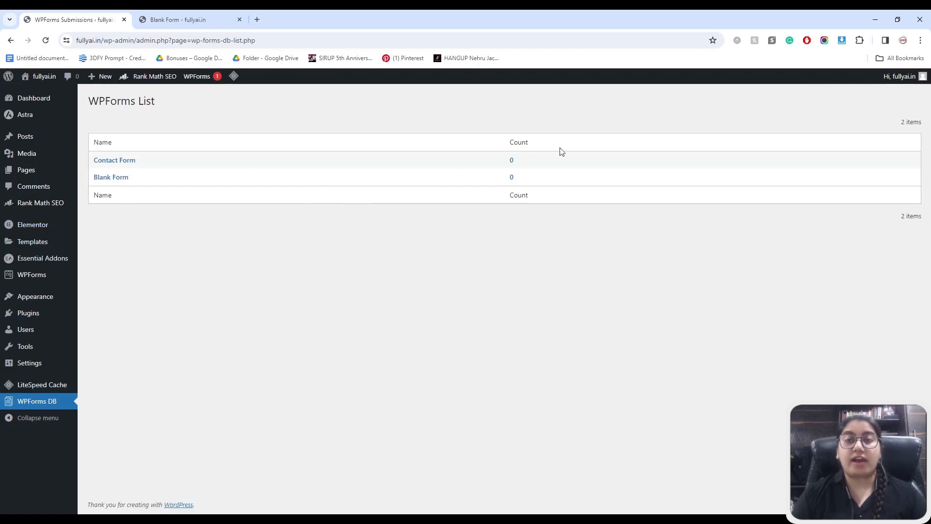
# - Rename Blank Form to 'Contact Form' in its General settings and save it
pyautogui.click(112, 178)
pyautogui.click(115, 361)
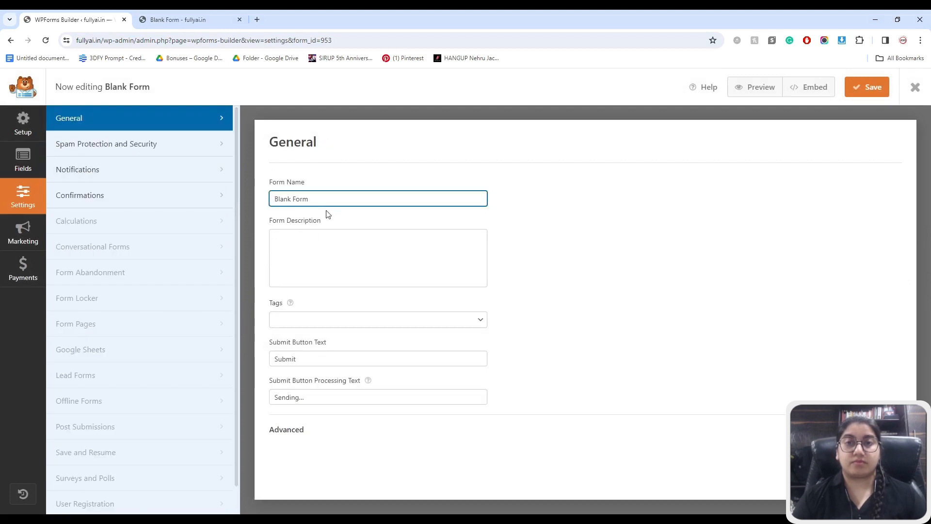
pyautogui.moveTo(313, 199); pyautogui.dragTo(273, 198)
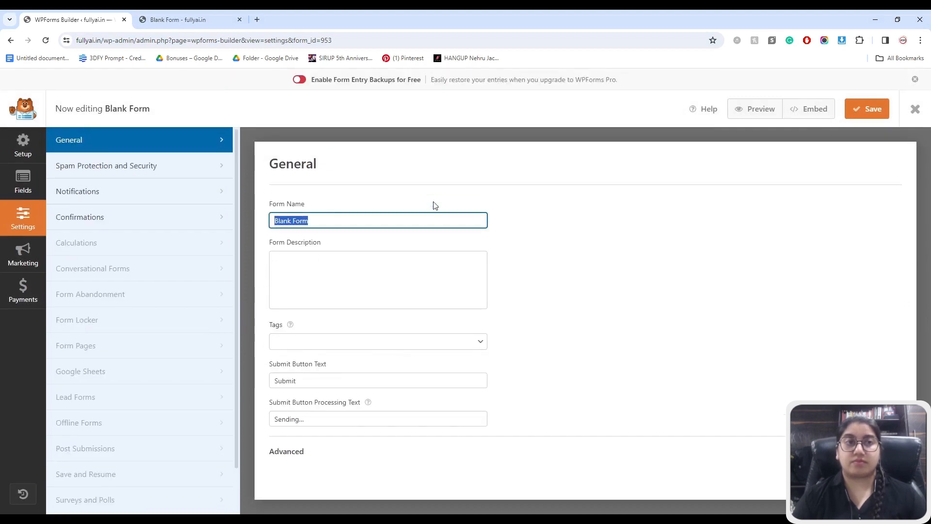
pyautogui.write('Contact')
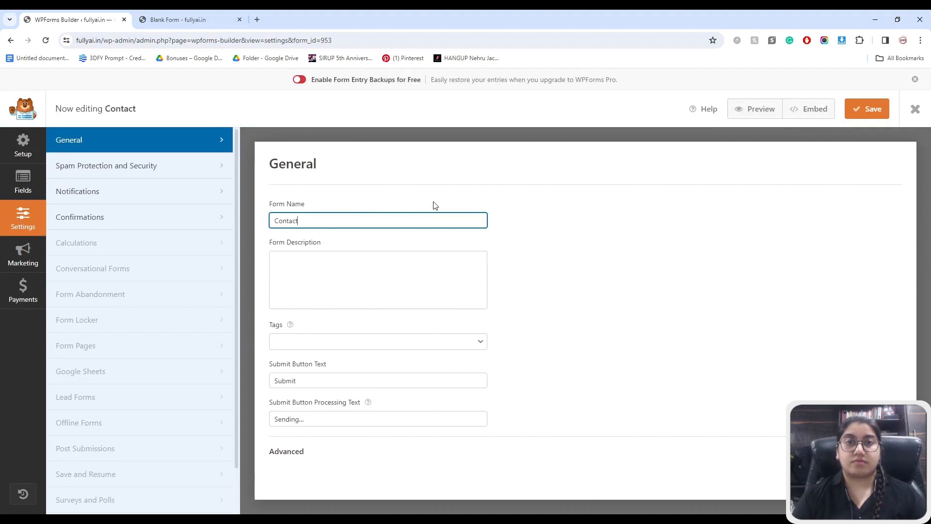
pyautogui.write(' Form')
pyautogui.click(862, 109)
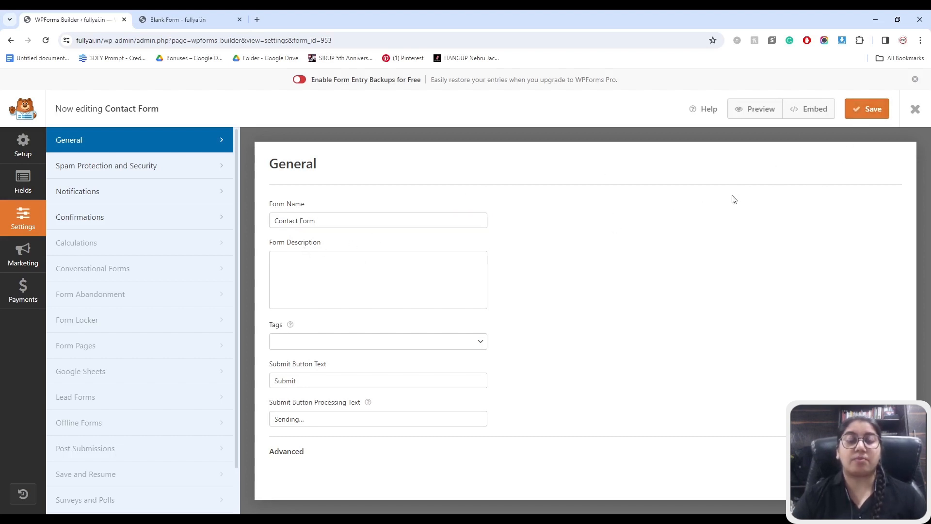
# - Copy the form's embed shortcode [wpforms id="953"] and close the form builder
pyautogui.click(813, 110)
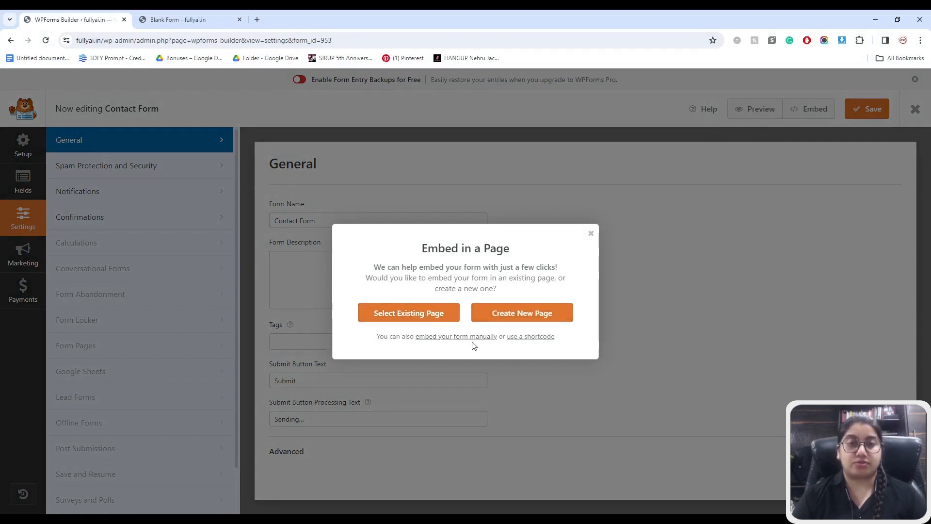
pyautogui.click(524, 337)
pyautogui.click(551, 345)
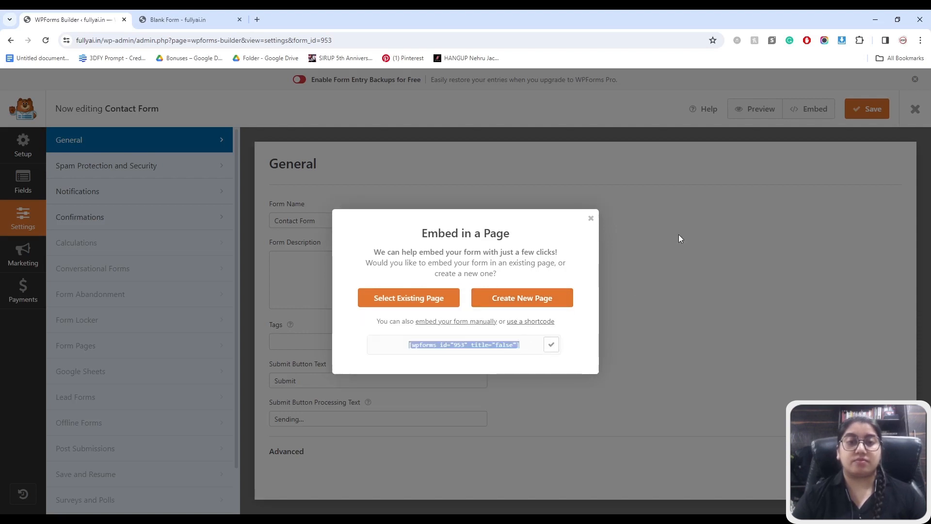
pyautogui.click(591, 221)
pyautogui.click(916, 110)
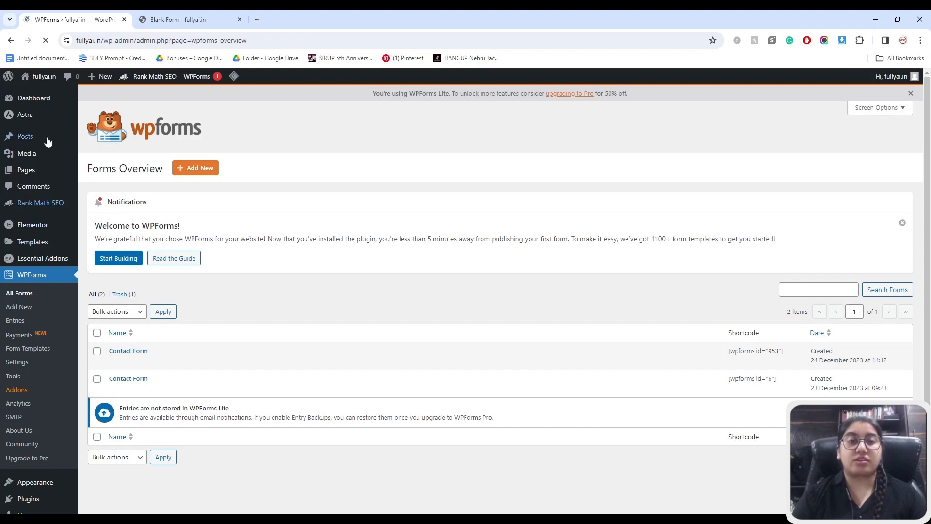
# - Create a new page titled 'Contact Us' containing the pasted form shortcode and save it as a draft
pyautogui.click(44, 169)
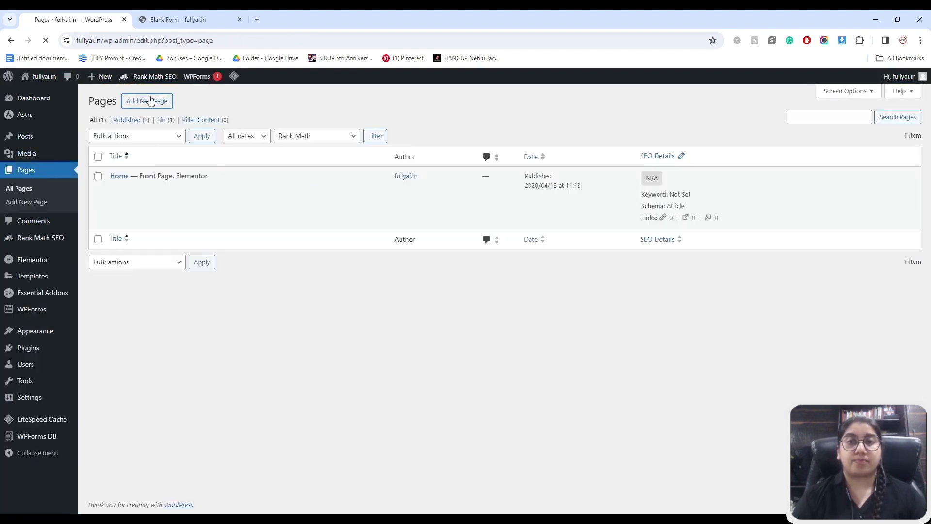
pyautogui.click(150, 100)
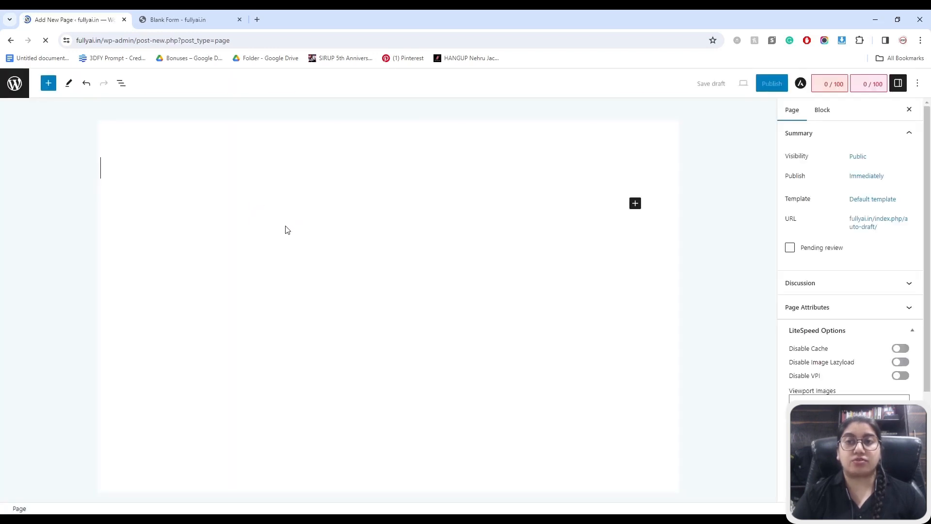
pyautogui.write('Co')
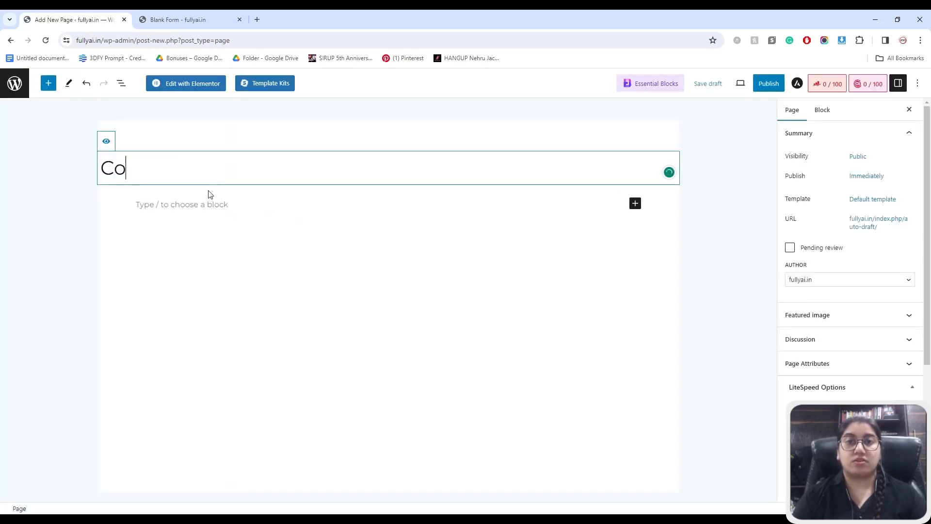
pyautogui.write('ntact Us')
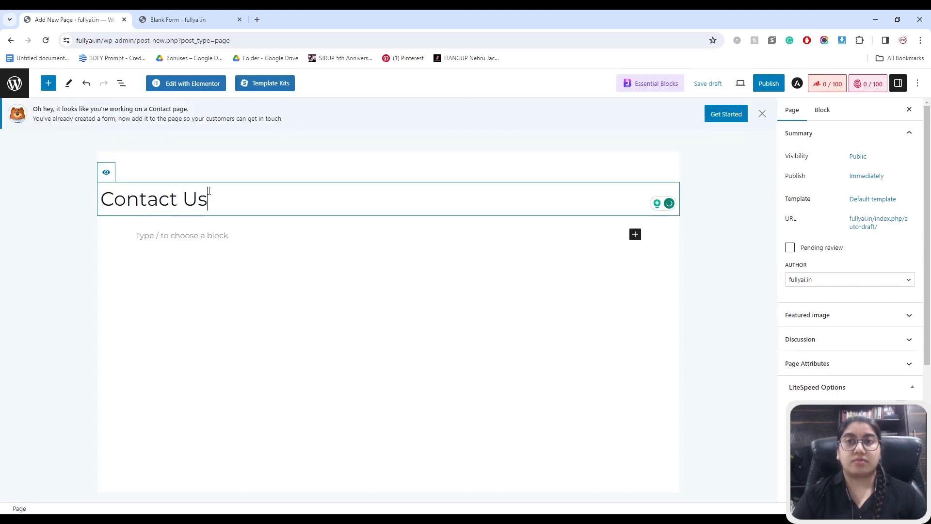
pyautogui.click(193, 239)
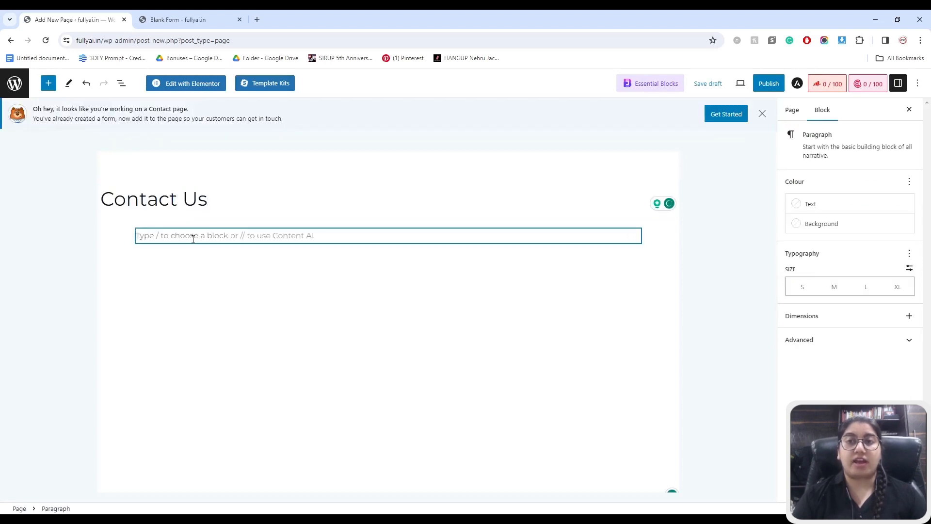
pyautogui.hotkey('ctrl', 'v')
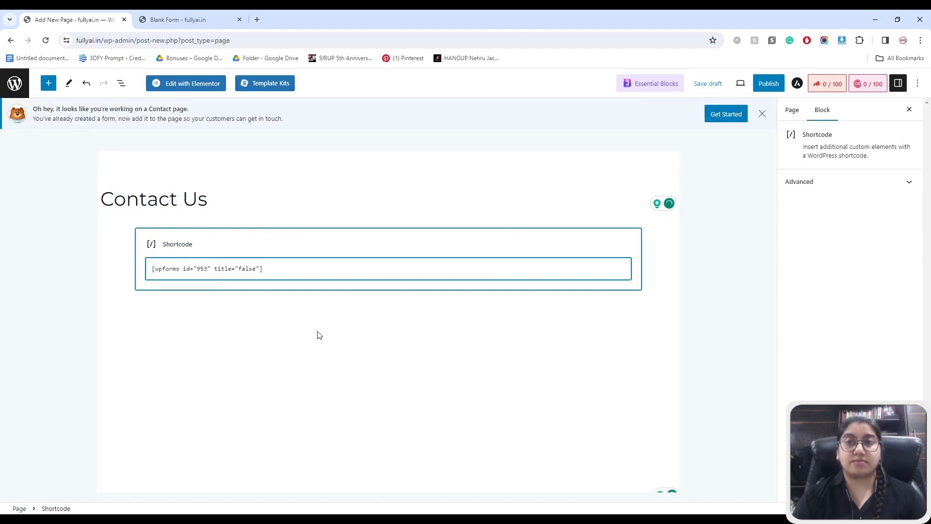
pyautogui.click(717, 91)
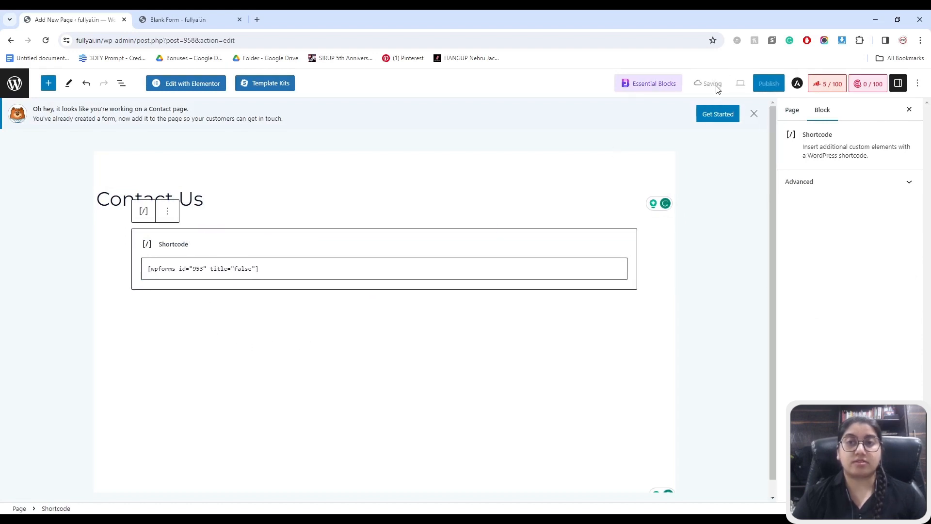
# - Preview the Contact Us page in a new tab, test the Name field, then start publishing
pyautogui.click(741, 86)
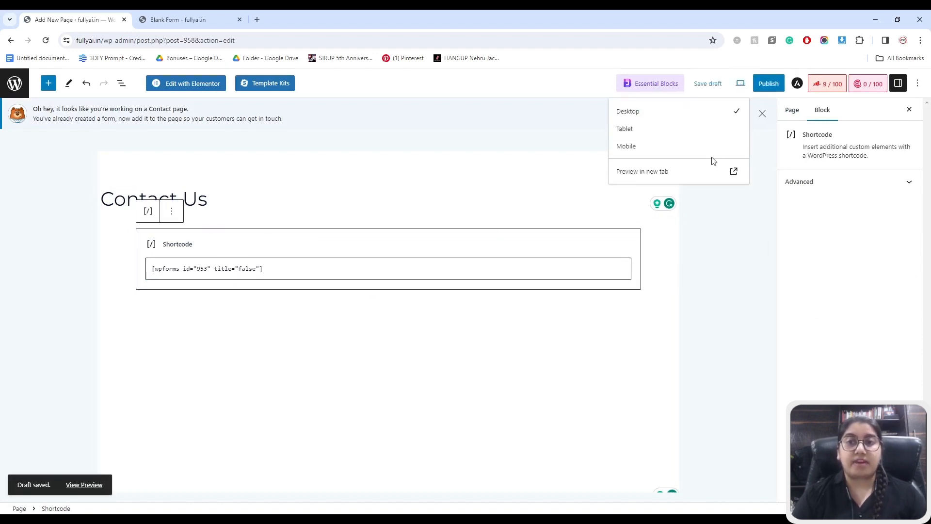
pyautogui.click(665, 175)
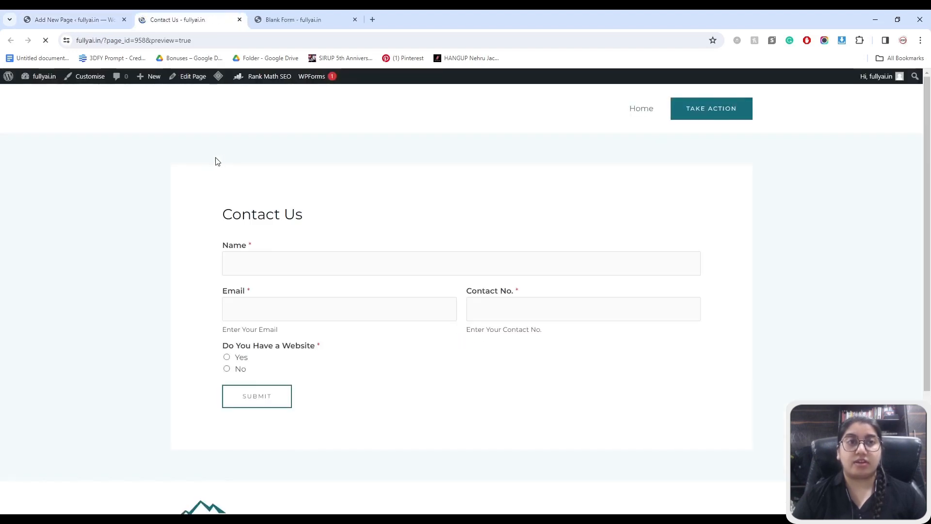
pyautogui.click(261, 263)
pyautogui.write('s')
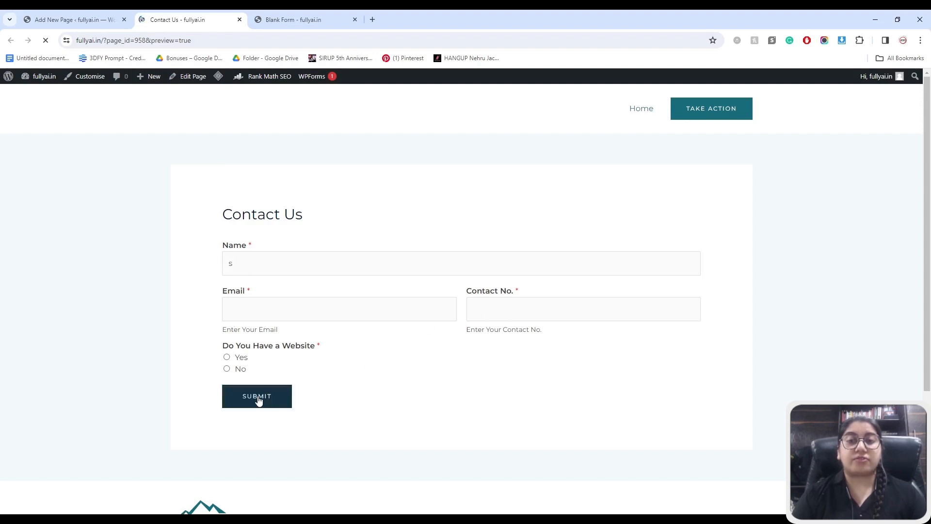
pyautogui.middleClick(188, 22)
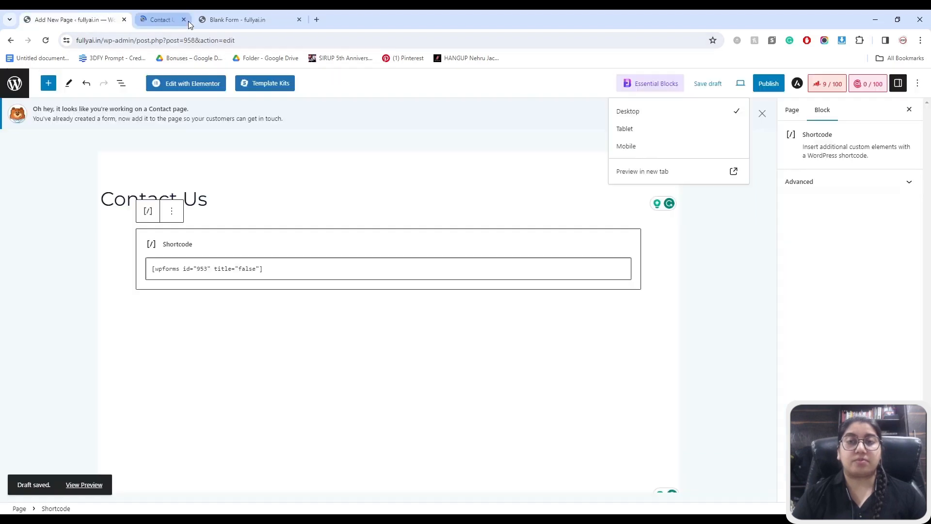
pyautogui.click(774, 84)
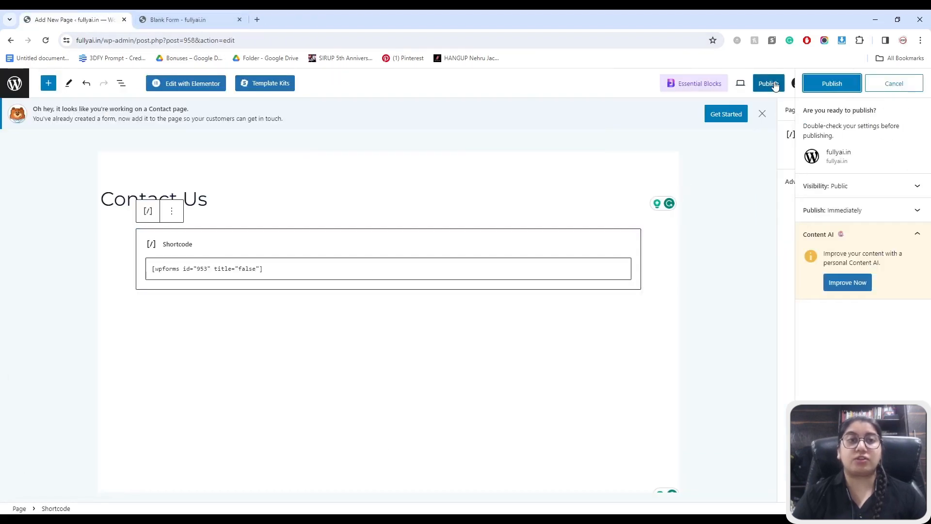
# - Publish the Contact Us page, open it live, and enter a test name in the form
pyautogui.click(831, 84)
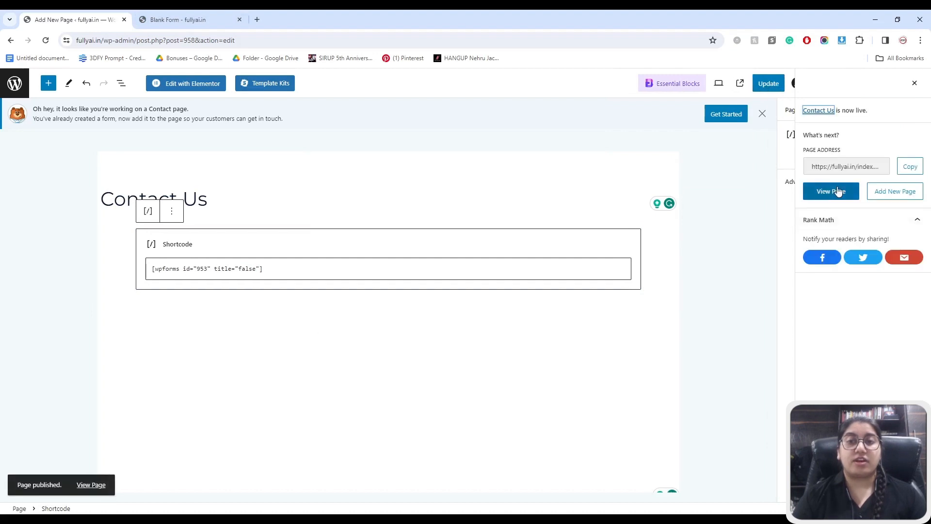
pyautogui.click(831, 191)
pyautogui.click(280, 266)
pyautogui.write('M')
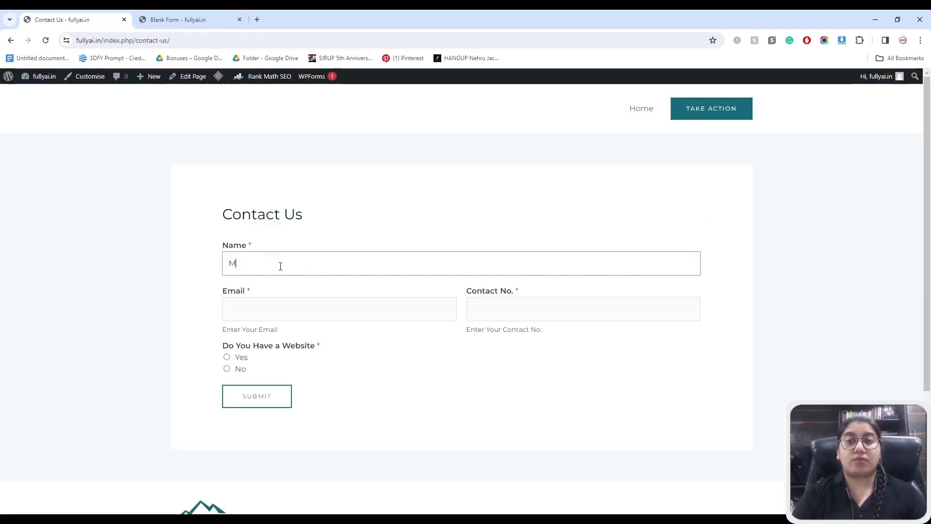
pyautogui.write('y Name')
# - Fill in a test e-mail and contact number, answer Yes to having a website, and submit
pyautogui.press('Tab')
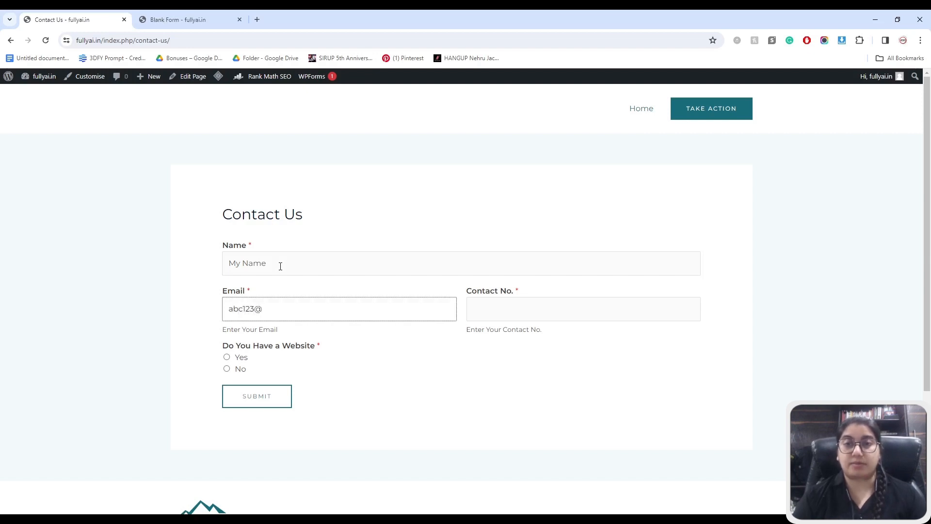
pyautogui.press('Tab')
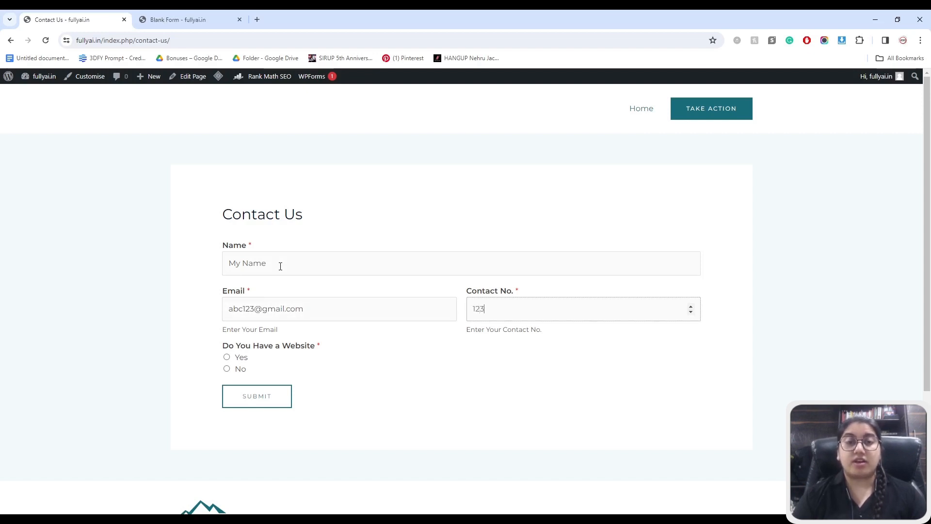
pyautogui.write('1234567890')
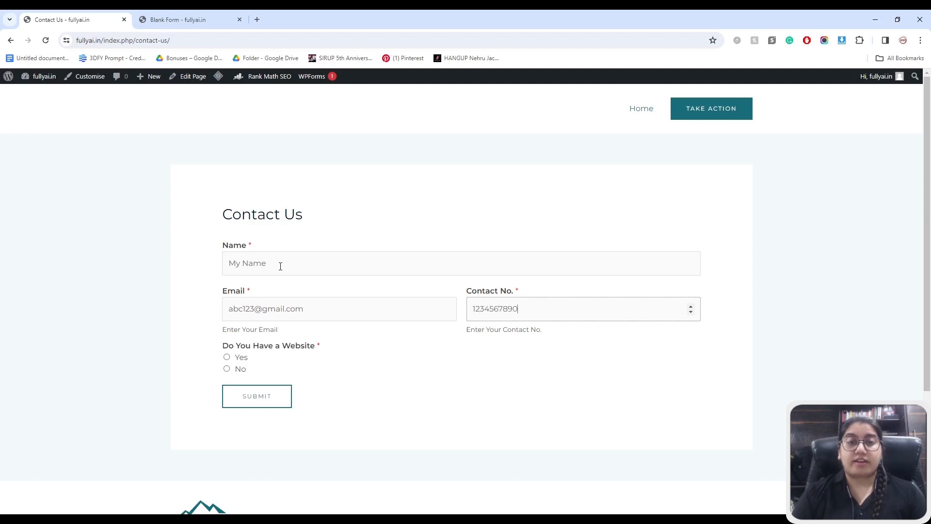
pyautogui.click(227, 358)
pyautogui.click(242, 392)
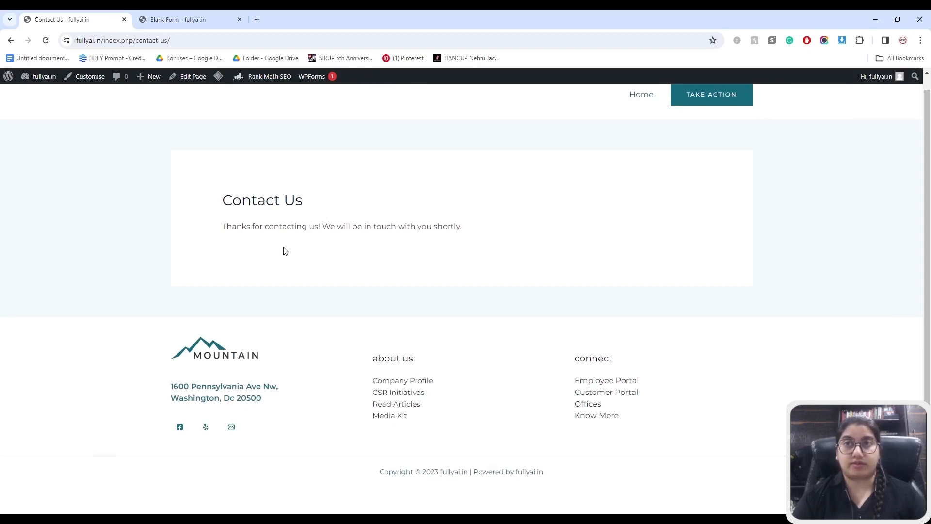
# - In WPForms DB, open the second Contact Form's entries and view the test submission's details
pyautogui.moveTo(14, 81)
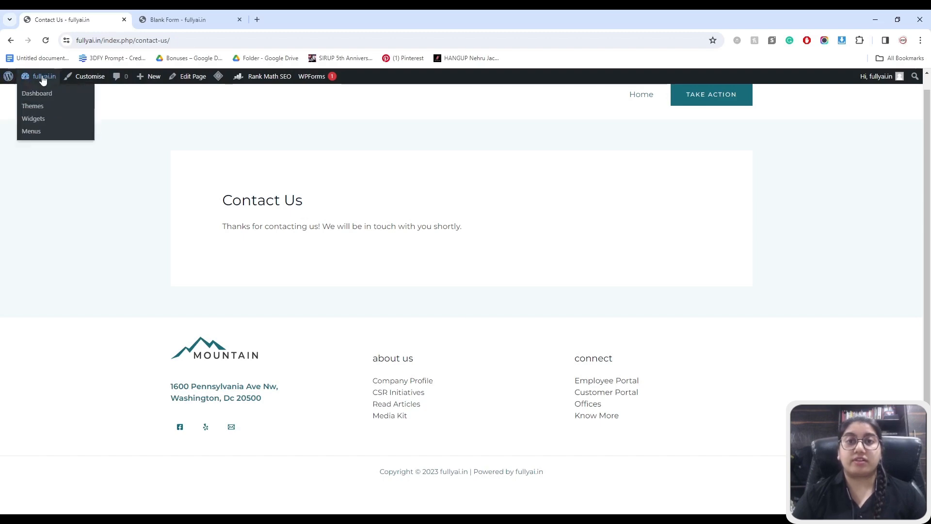
pyautogui.click(35, 93)
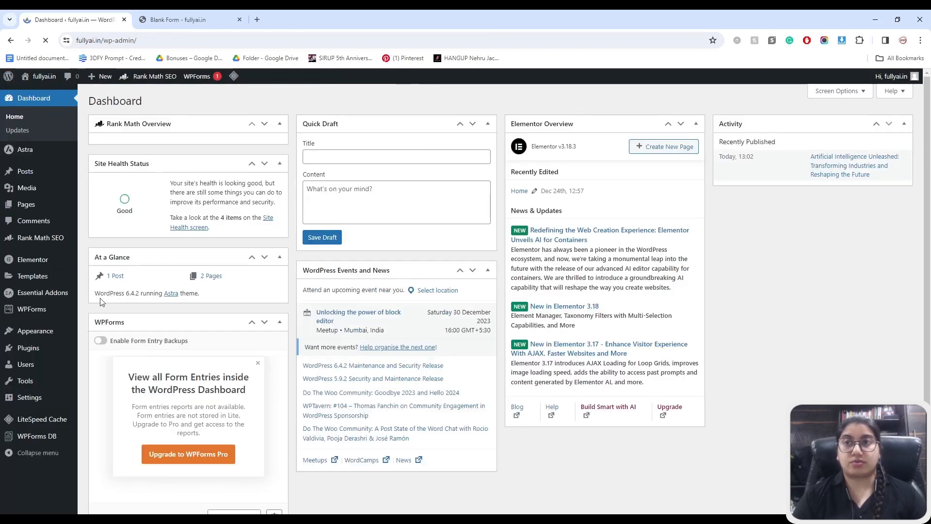
pyautogui.click(42, 436)
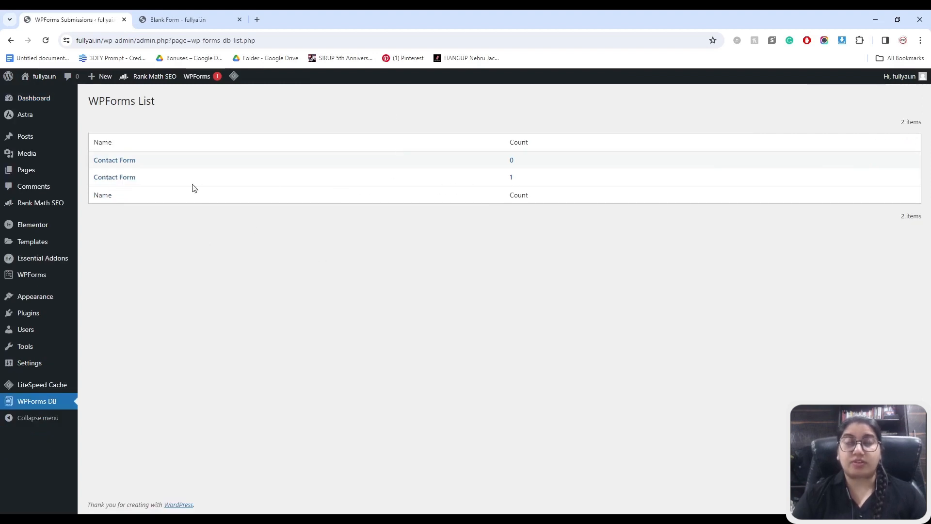
pyautogui.click(127, 180)
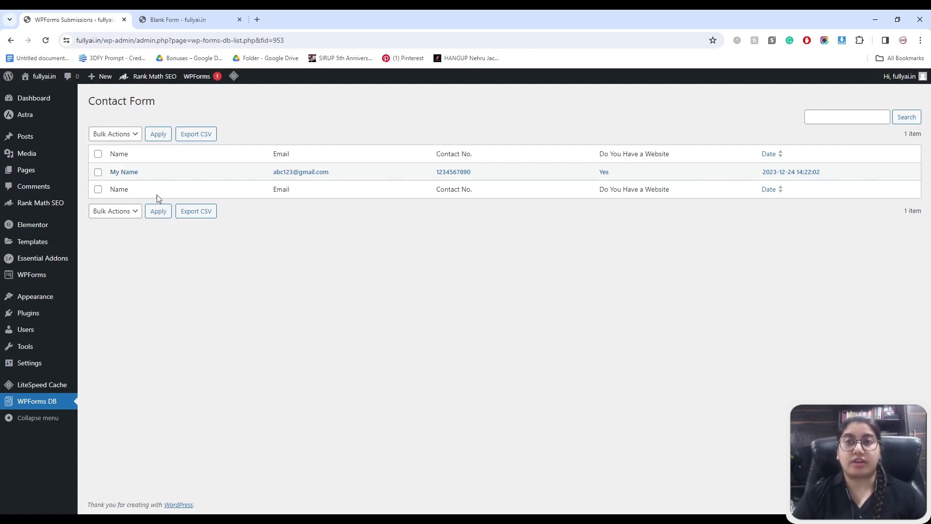
pyautogui.click(124, 172)
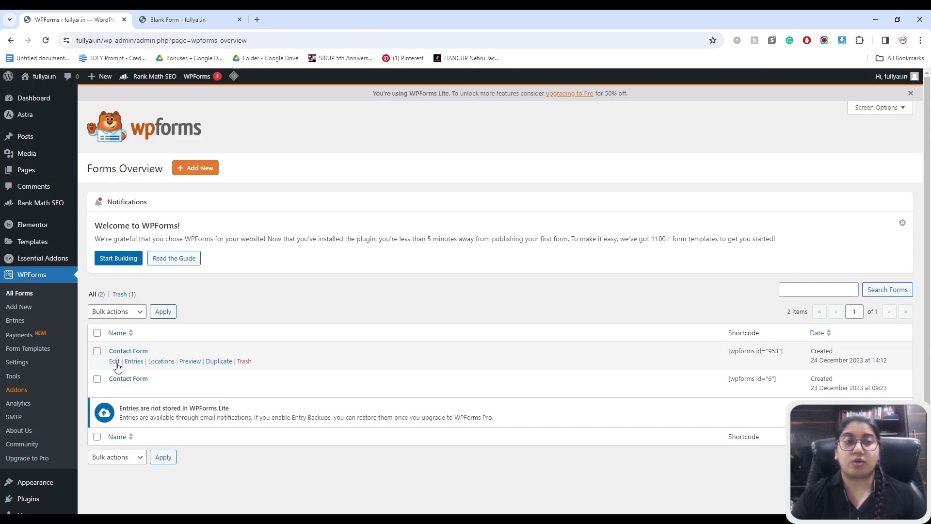
# - Rename the first Contact Form to 'Website Development', save it, and close the builder
pyautogui.click(115, 364)
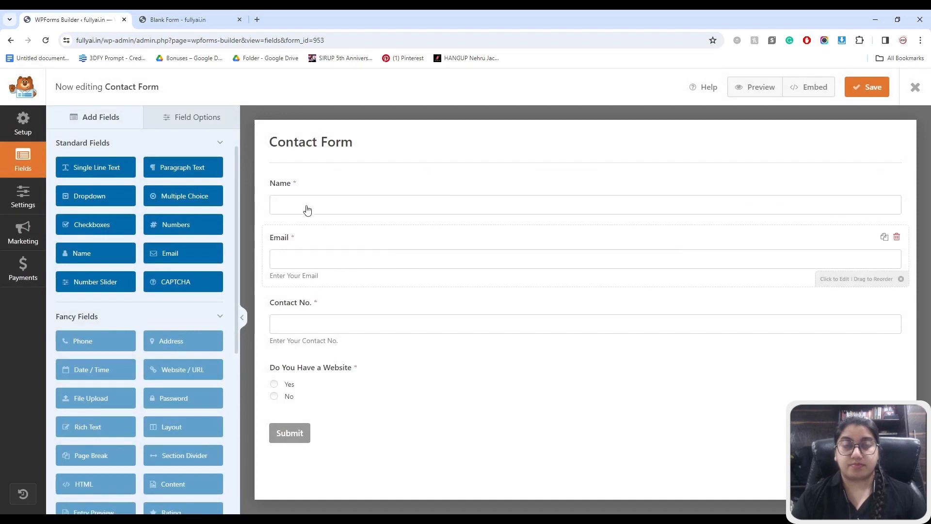
pyautogui.click(297, 145)
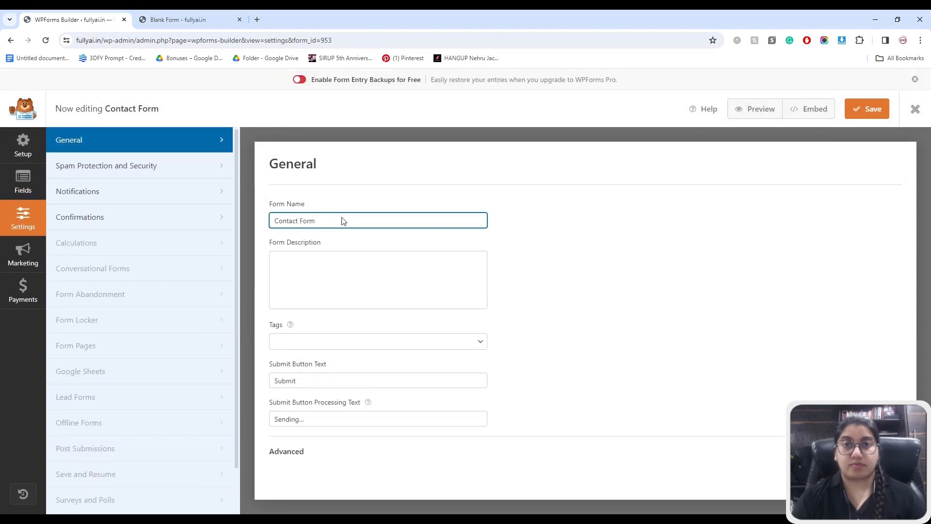
pyautogui.moveTo(340, 221); pyautogui.dragTo(275, 218)
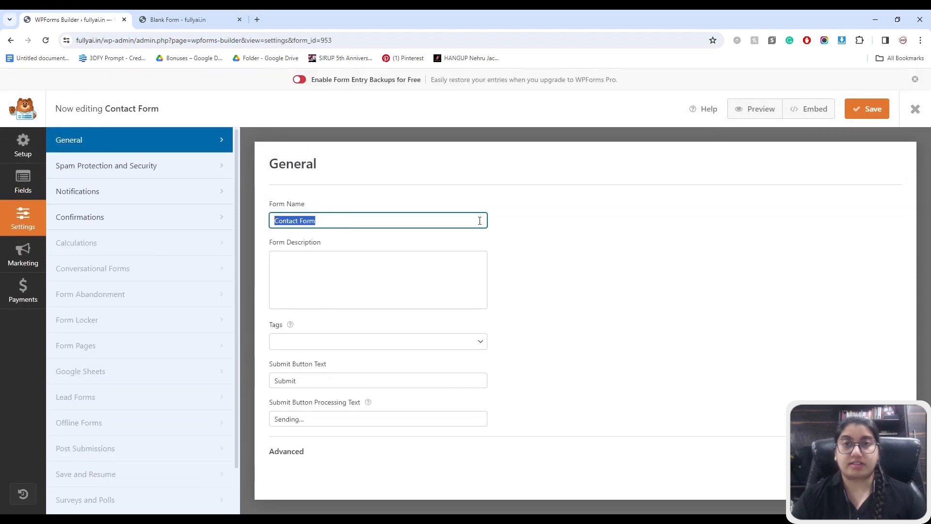
pyautogui.write('Website')
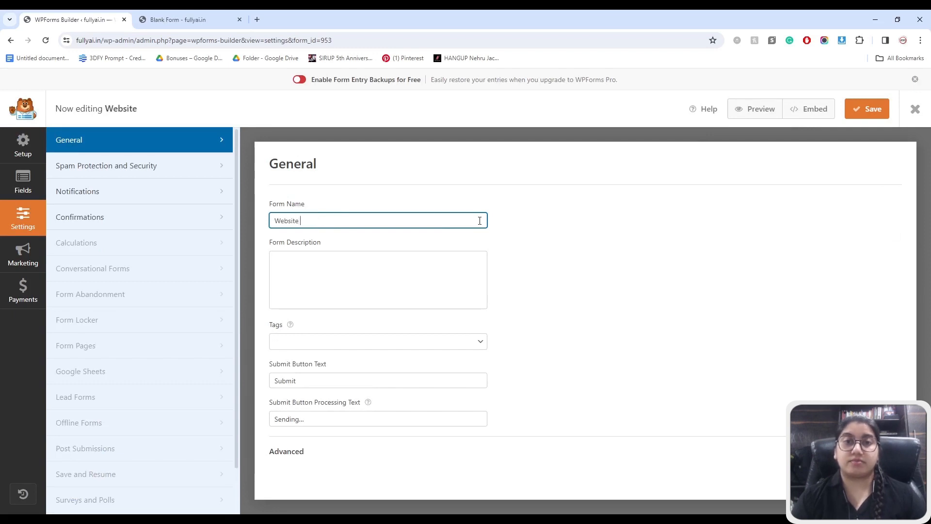
pyautogui.write(' Develo')
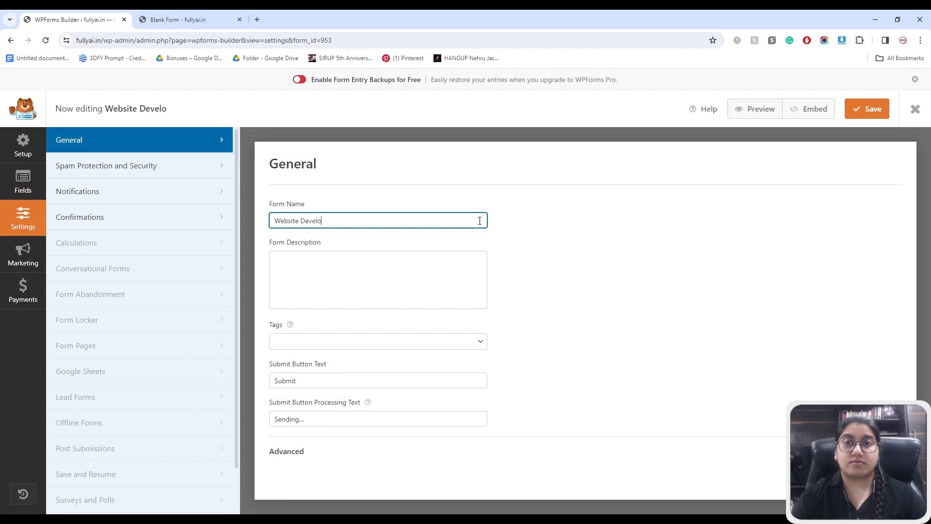
pyautogui.write('pment')
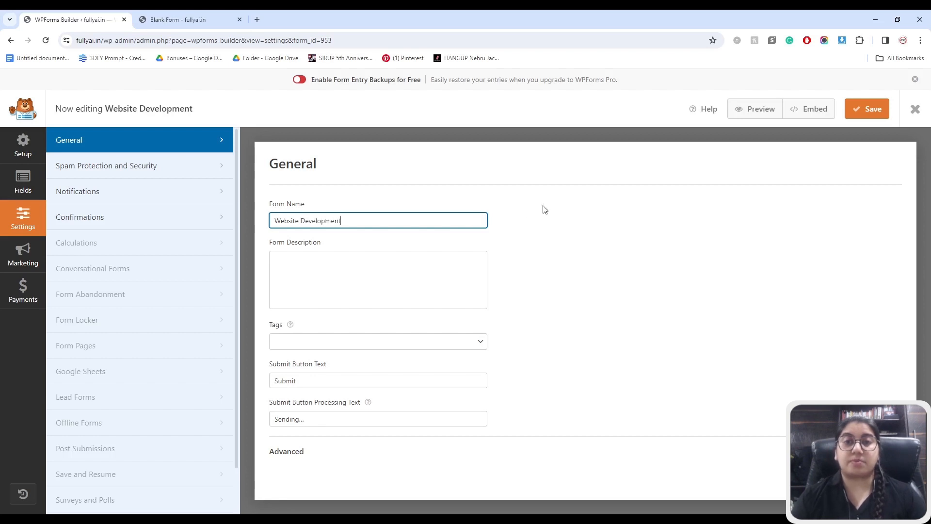
pyautogui.click(867, 112)
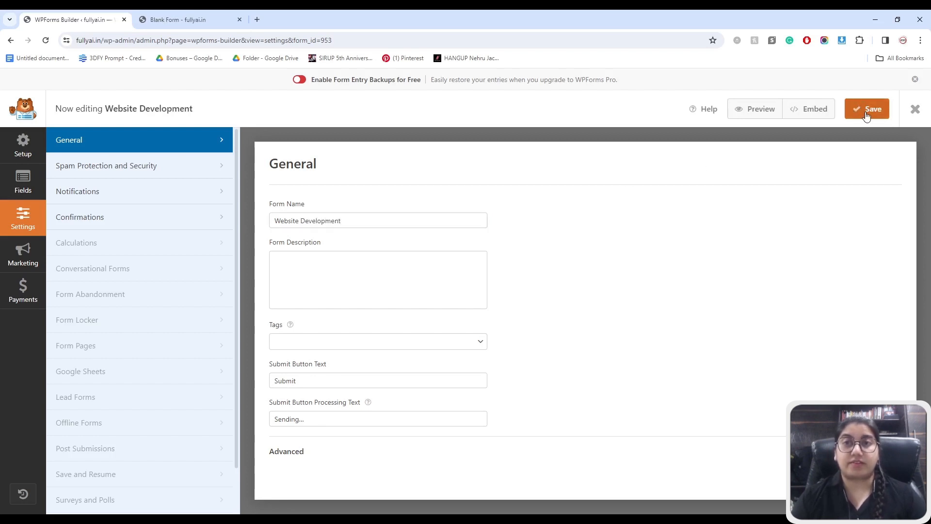
pyautogui.click(914, 110)
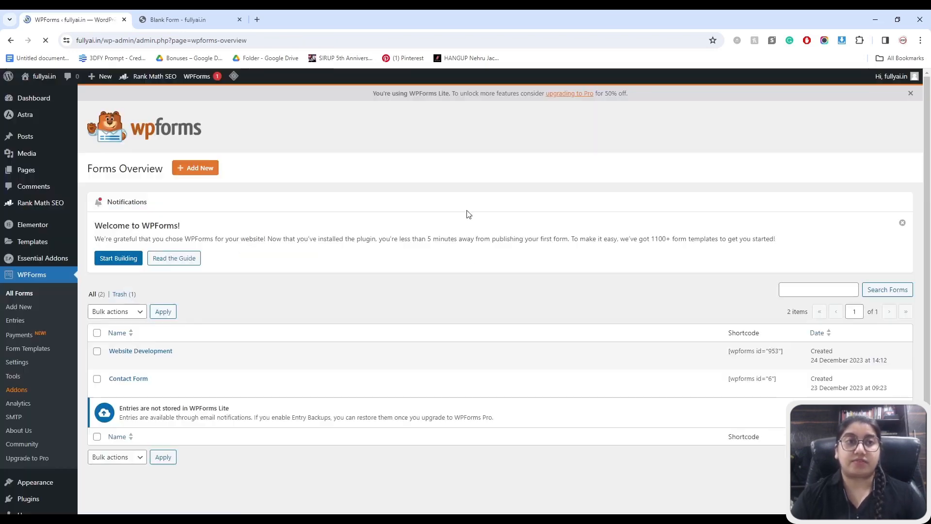
pyautogui.scroll(-2, 29, 485)
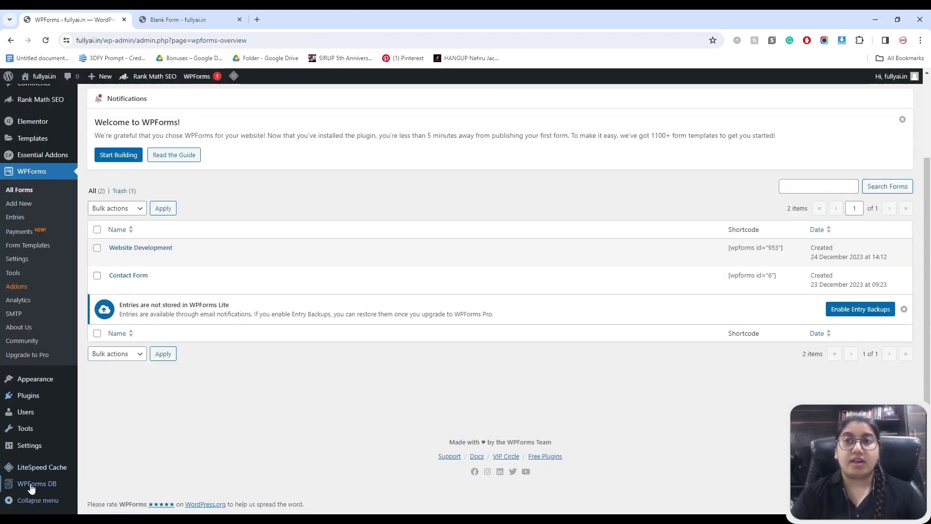
# - View the test entry stored for Website Development in WPForms DB, then return to the WPForms forms overview
pyautogui.click(32, 487)
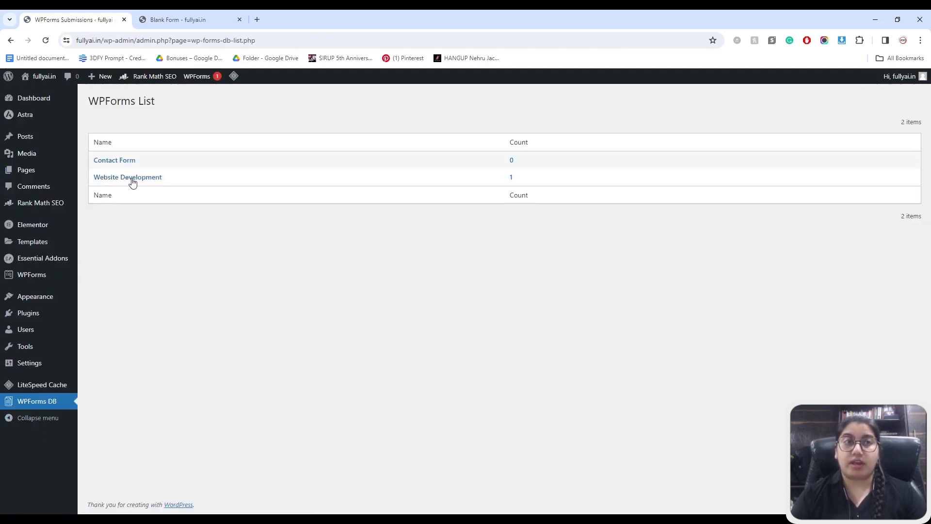
pyautogui.click(129, 178)
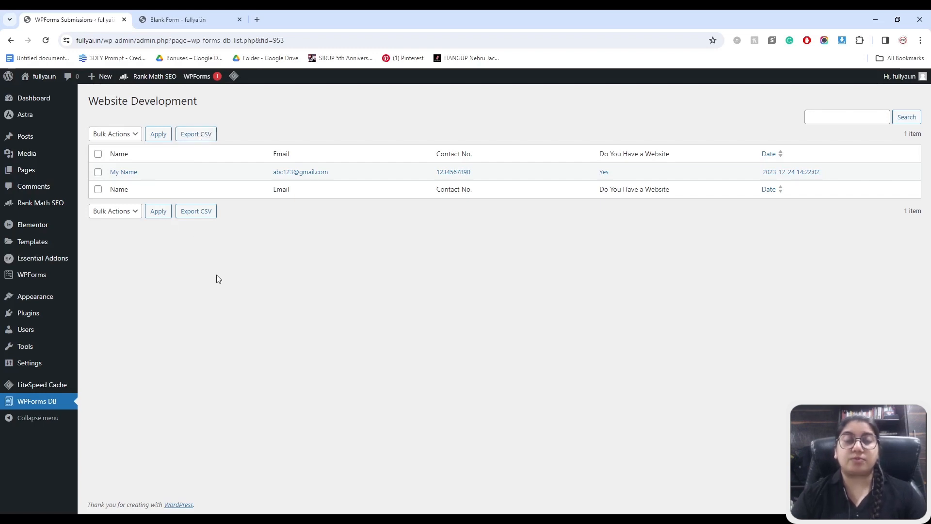
pyautogui.moveTo(37, 279)
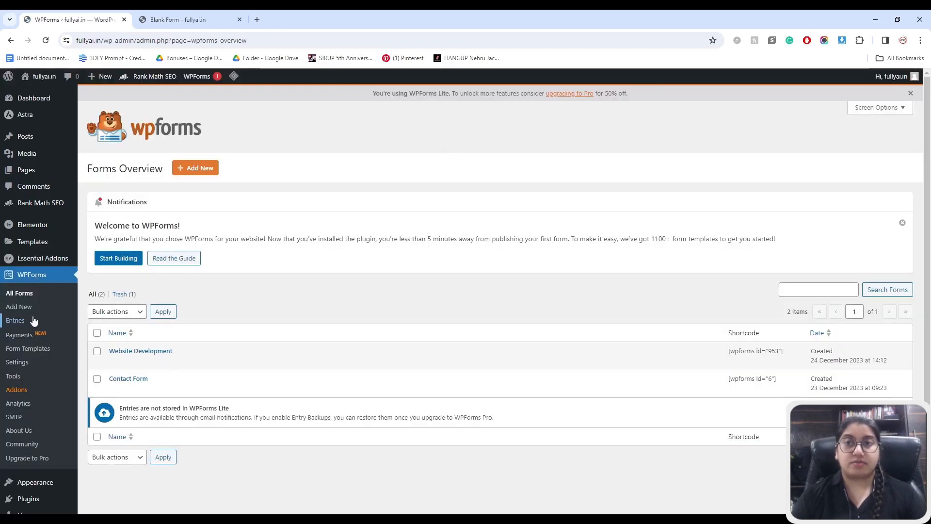
pyautogui.click(22, 364)
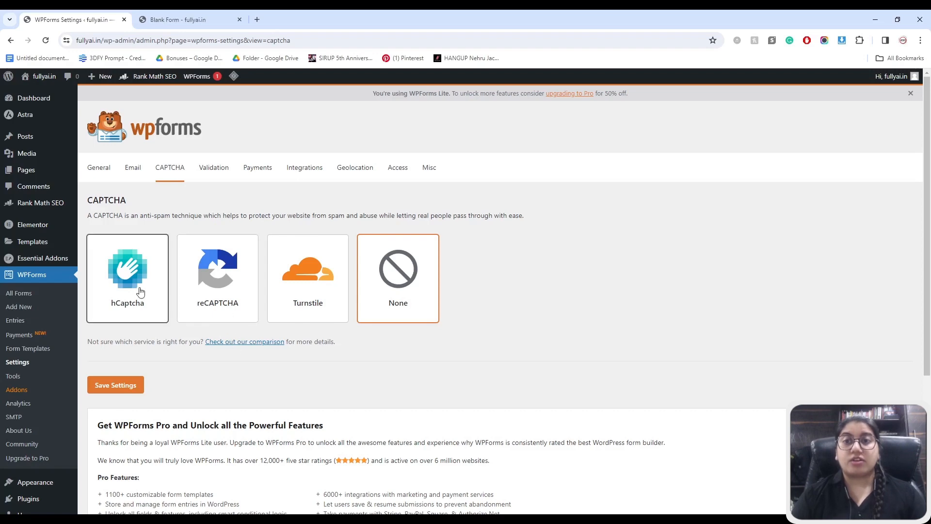
pyautogui.click(218, 172)
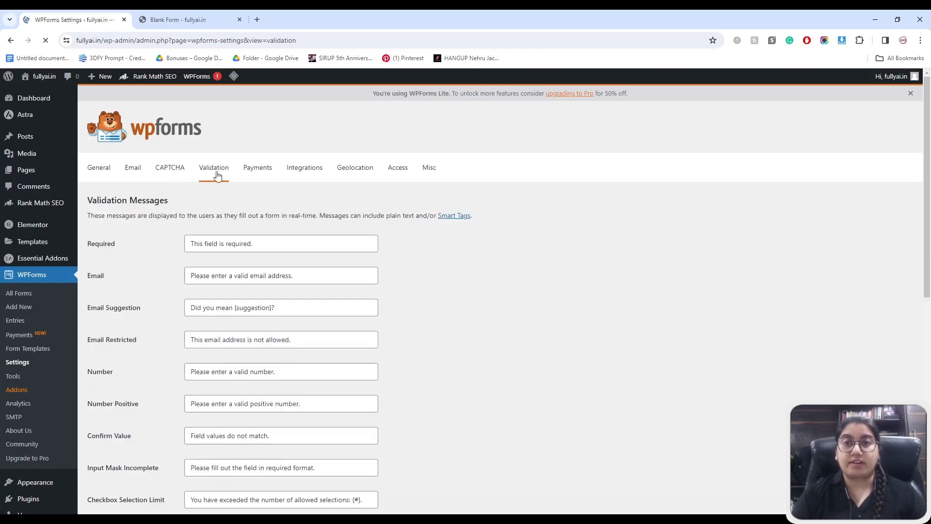
pyautogui.scroll(-1, 142, 269)
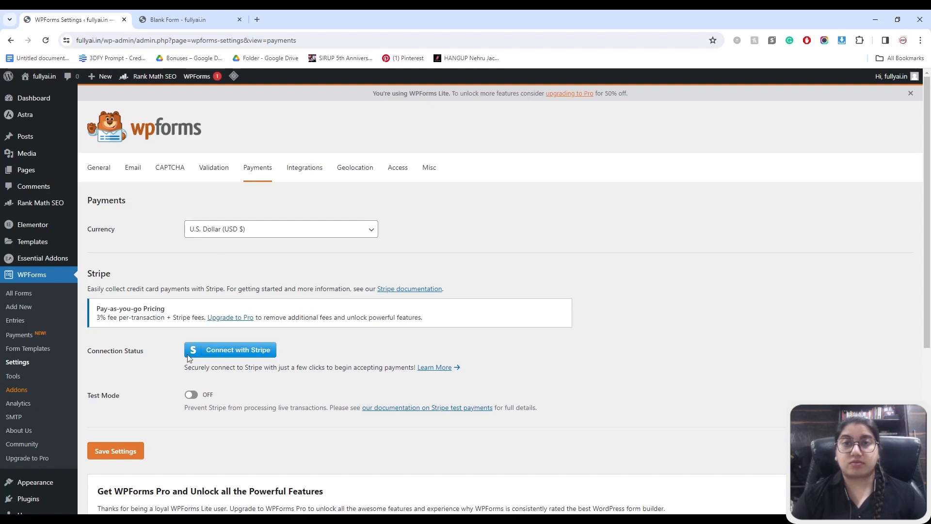
pyautogui.click(293, 169)
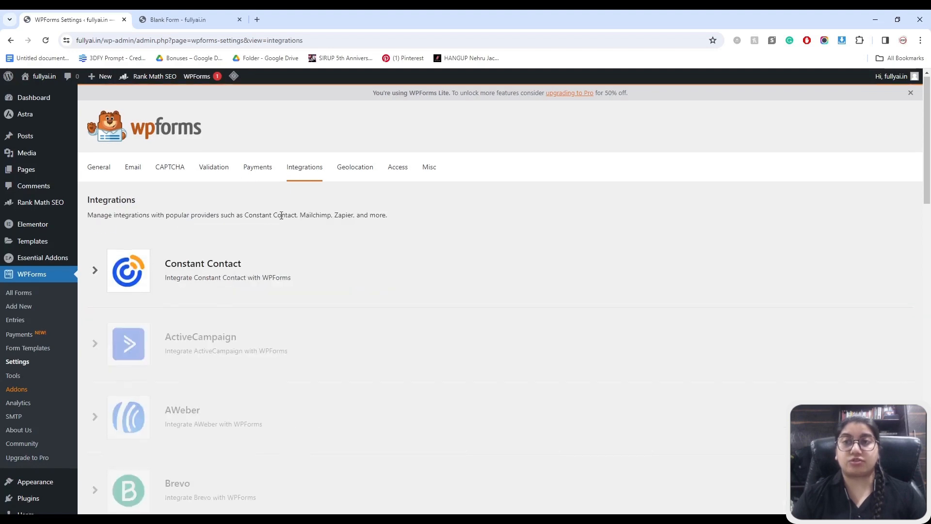
pyautogui.scroll(-8, 281, 215)
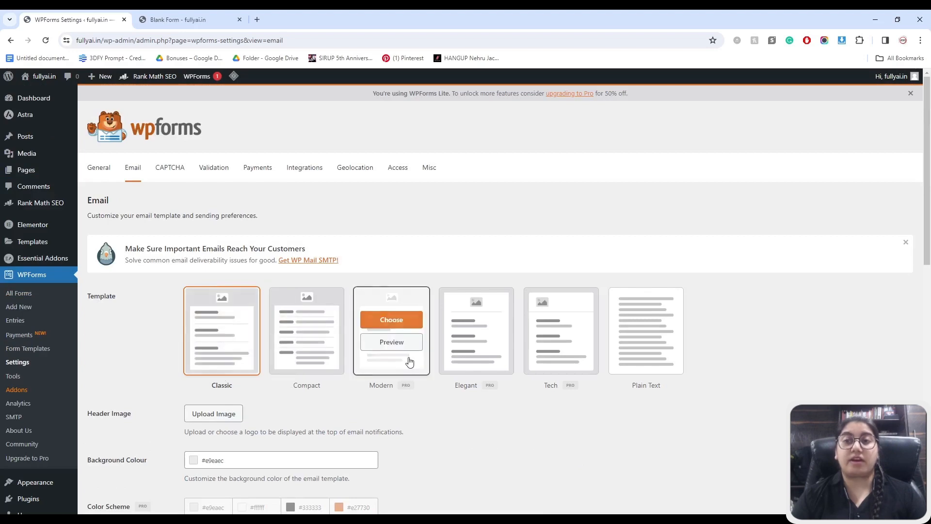
pyautogui.scroll(-3, 130, 371)
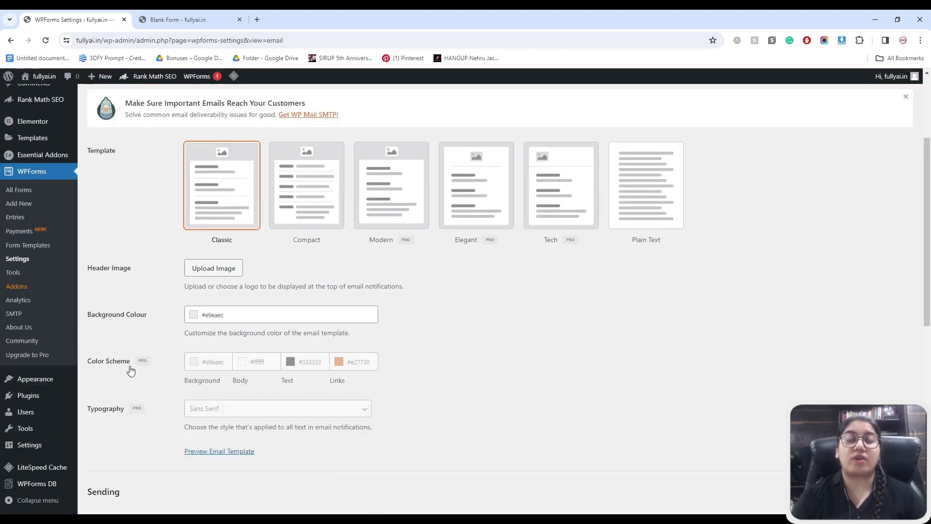
pyautogui.scroll(-4, 180, 275)
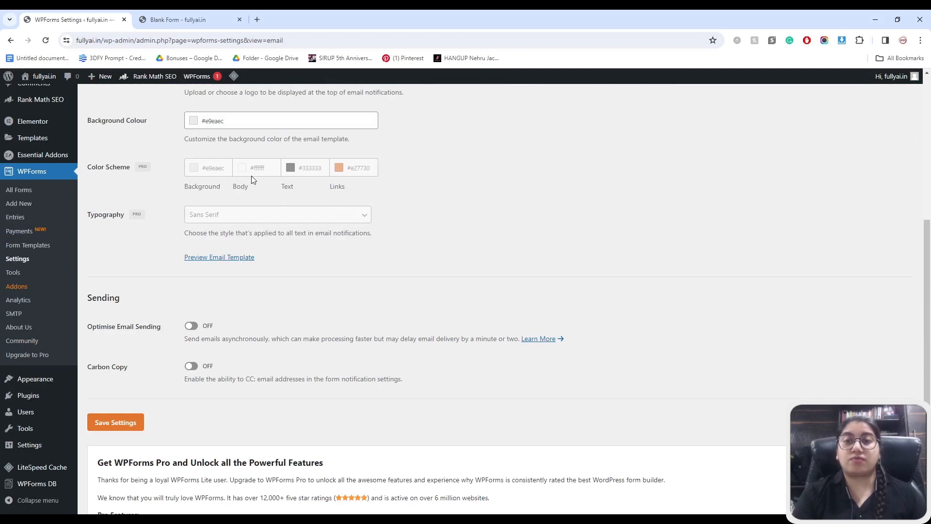
pyautogui.scroll(5, 252, 182)
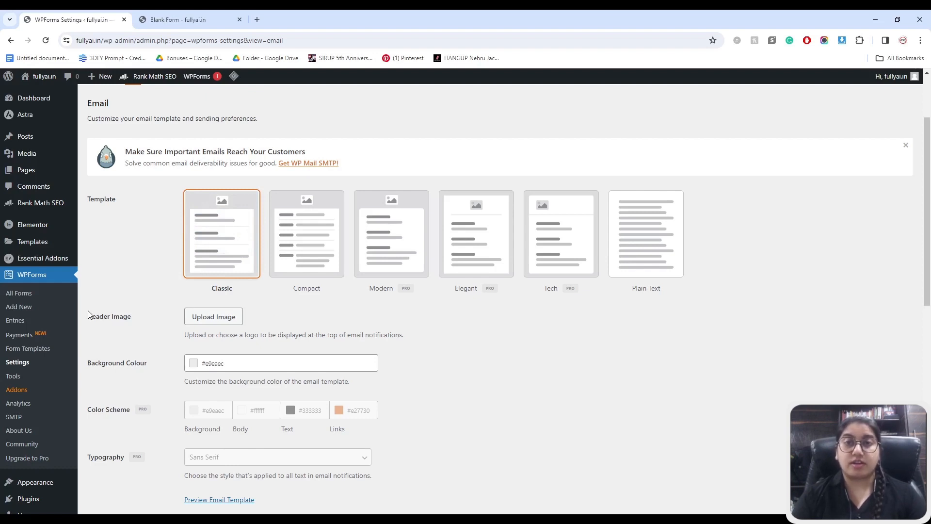
pyautogui.scroll(2, 28, 289)
pyautogui.click(32, 278)
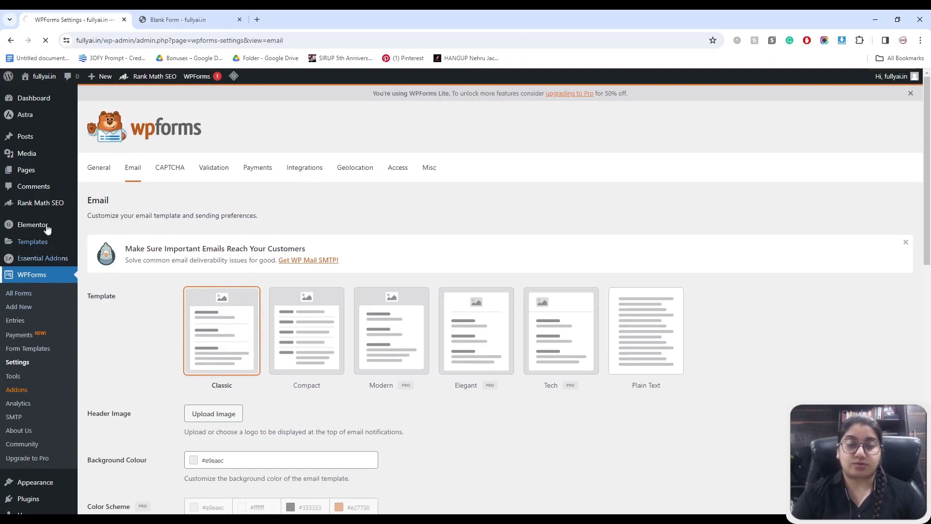